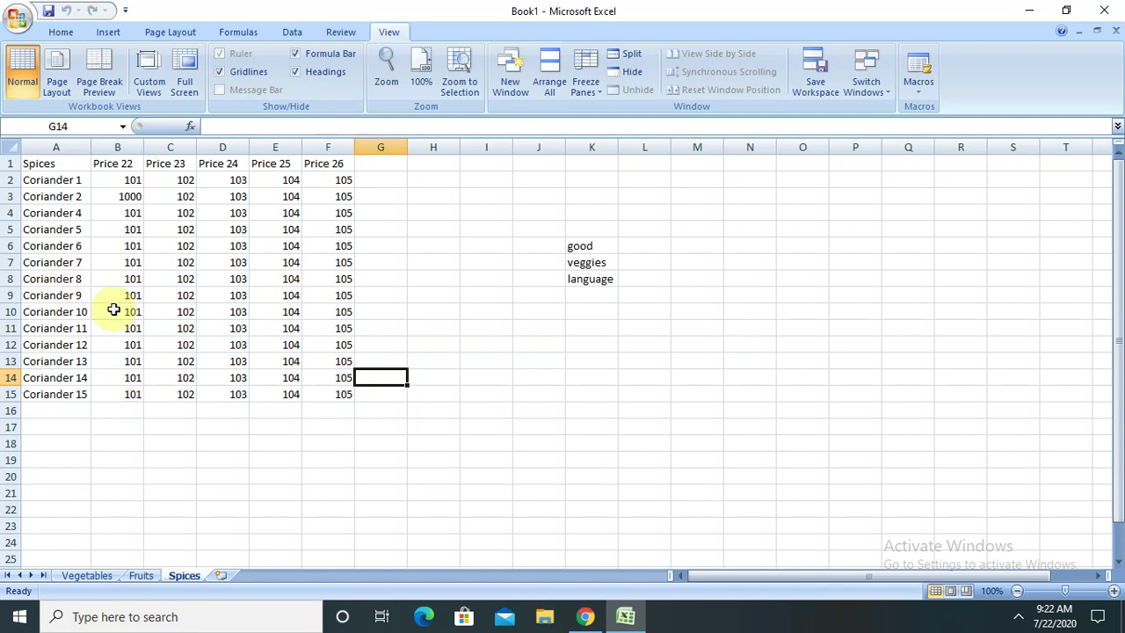
Clear the stray words in K5:L8 and select the price table A1:F15
{"action": "left_click_drag", "start_coordinate": [600, 226], "coordinate": [621, 277]}
{"action": "key", "text": "Delete"}
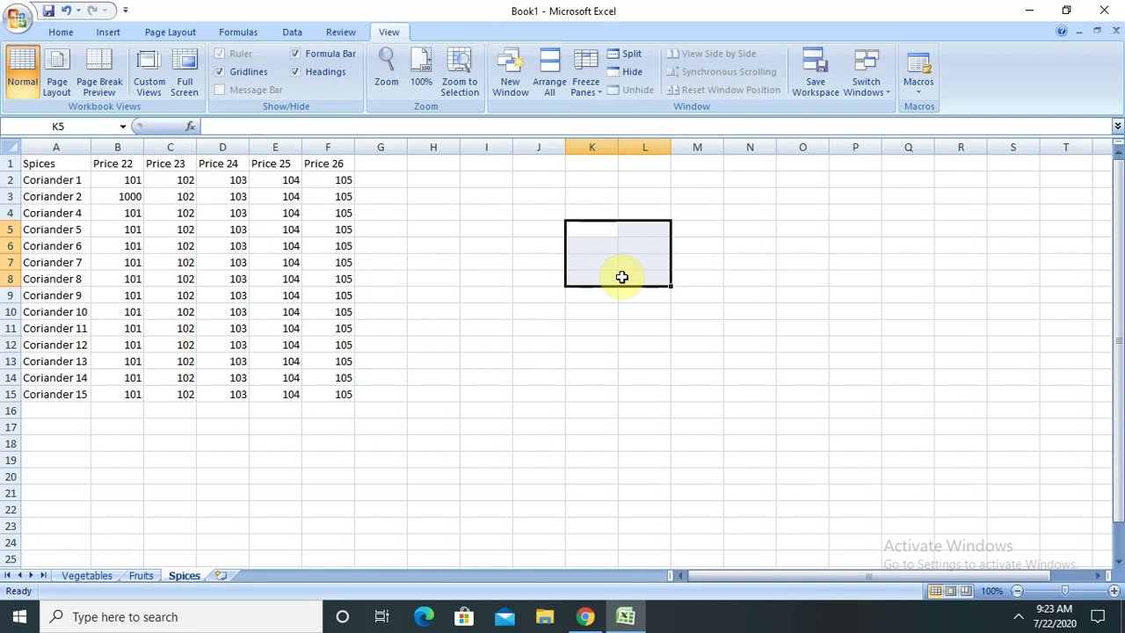
{"action": "left_click_drag", "start_coordinate": [43, 161], "coordinate": [343, 395]}
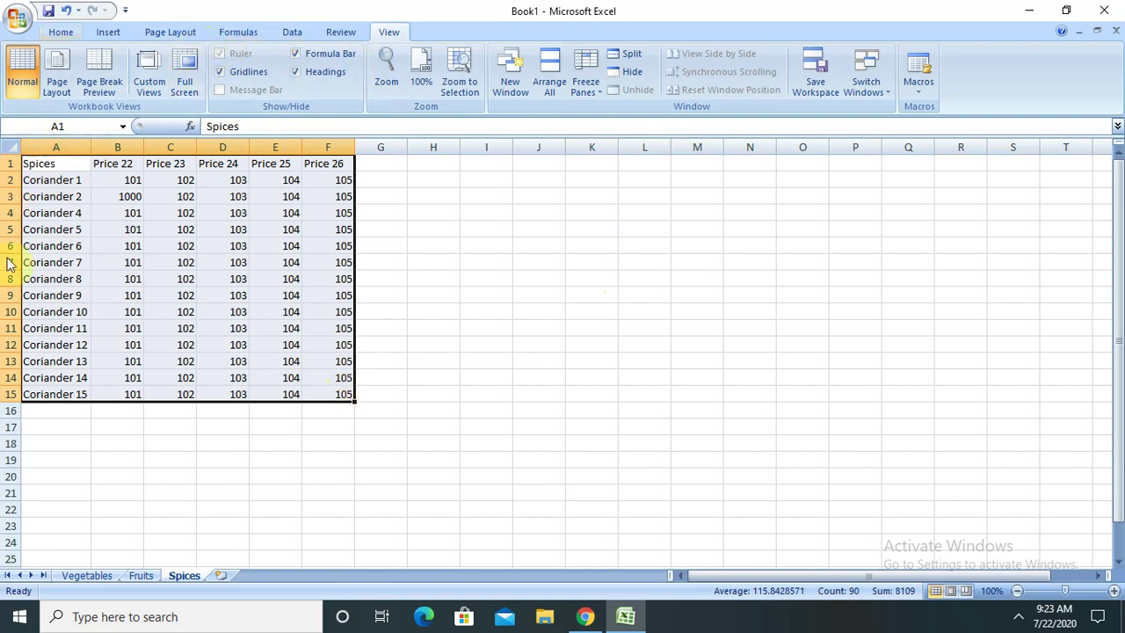
{"action": "left_click", "coordinate": [107, 33]}
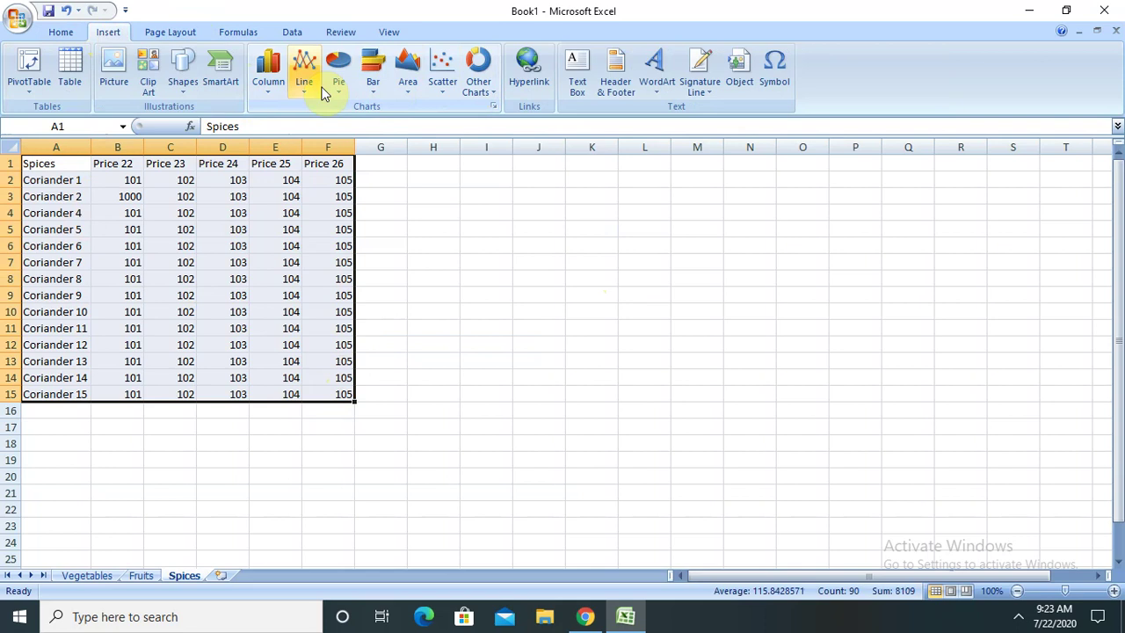
{"action": "left_click", "coordinate": [262, 83]}
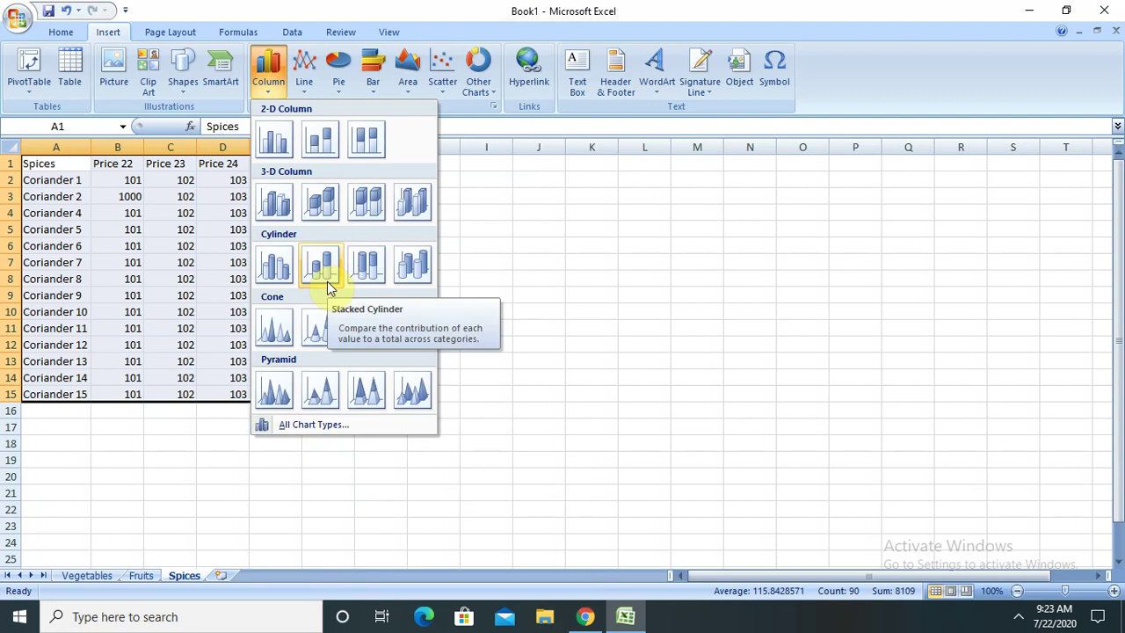
{"action": "left_click", "coordinate": [288, 148]}
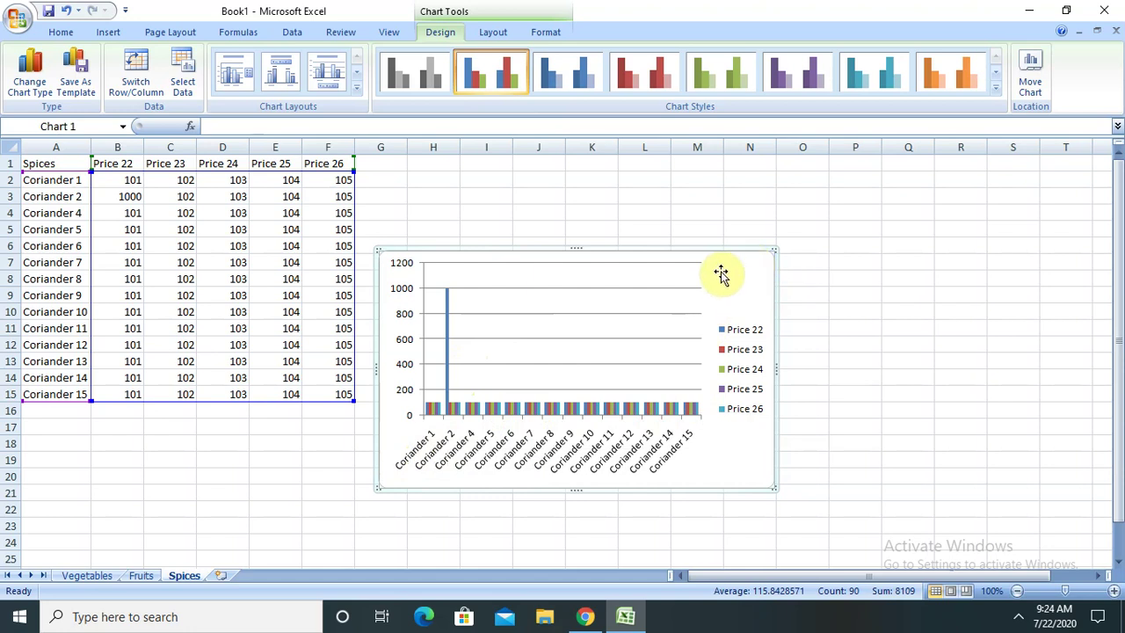
{"action": "key", "text": "Delete"}
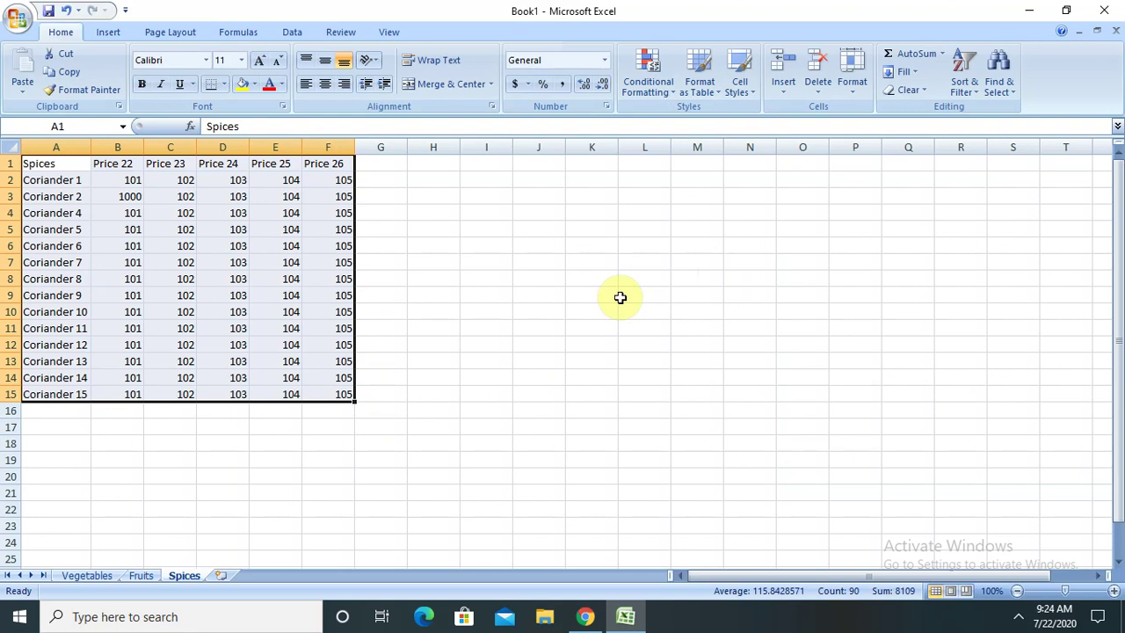
Insert a Line with Markers chart of Price 22–26 across Coriander 1–15 beside the table
{"action": "left_click", "coordinate": [118, 38]}
{"action": "left_click", "coordinate": [306, 93]}
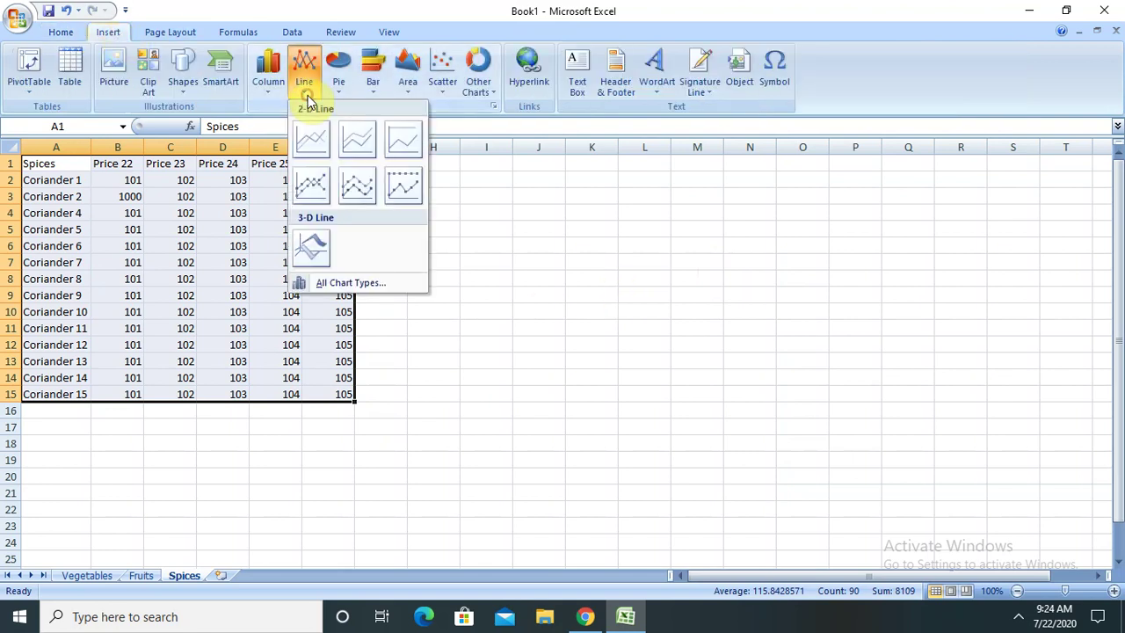
{"action": "left_click", "coordinate": [358, 184]}
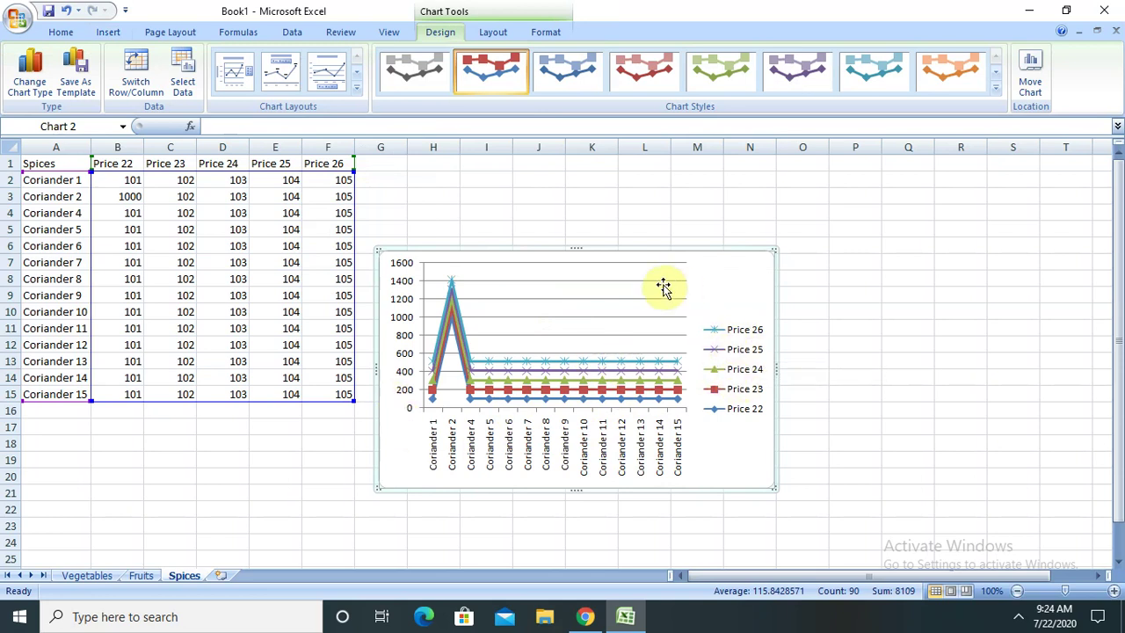
{"action": "left_click", "coordinate": [239, 281]}
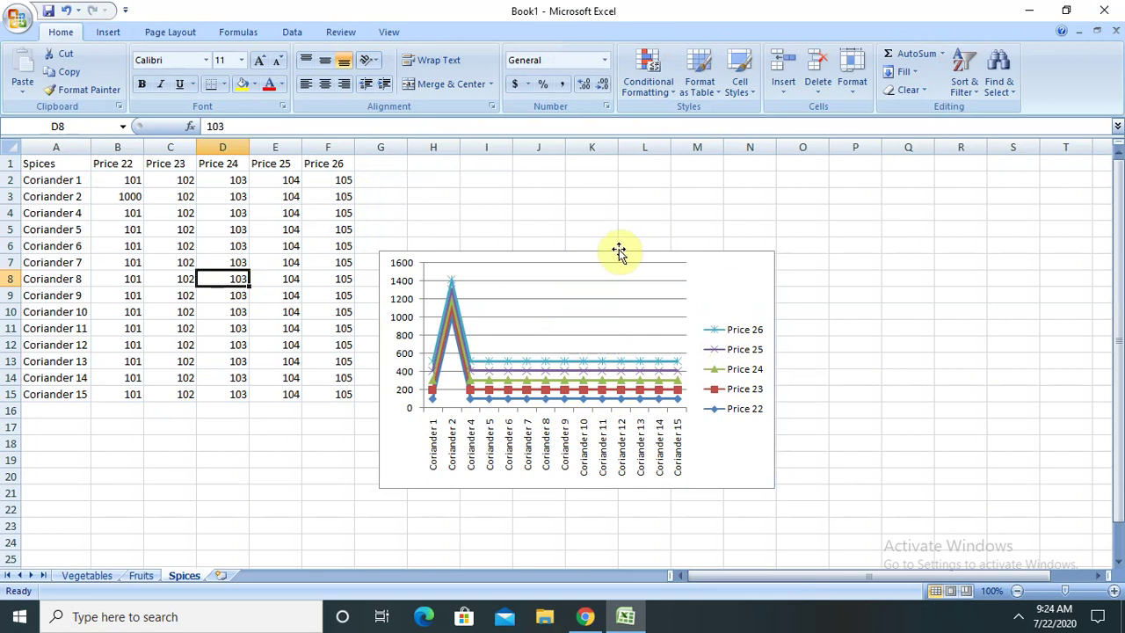
{"action": "left_click_drag", "start_coordinate": [26, 166], "coordinate": [337, 213]}
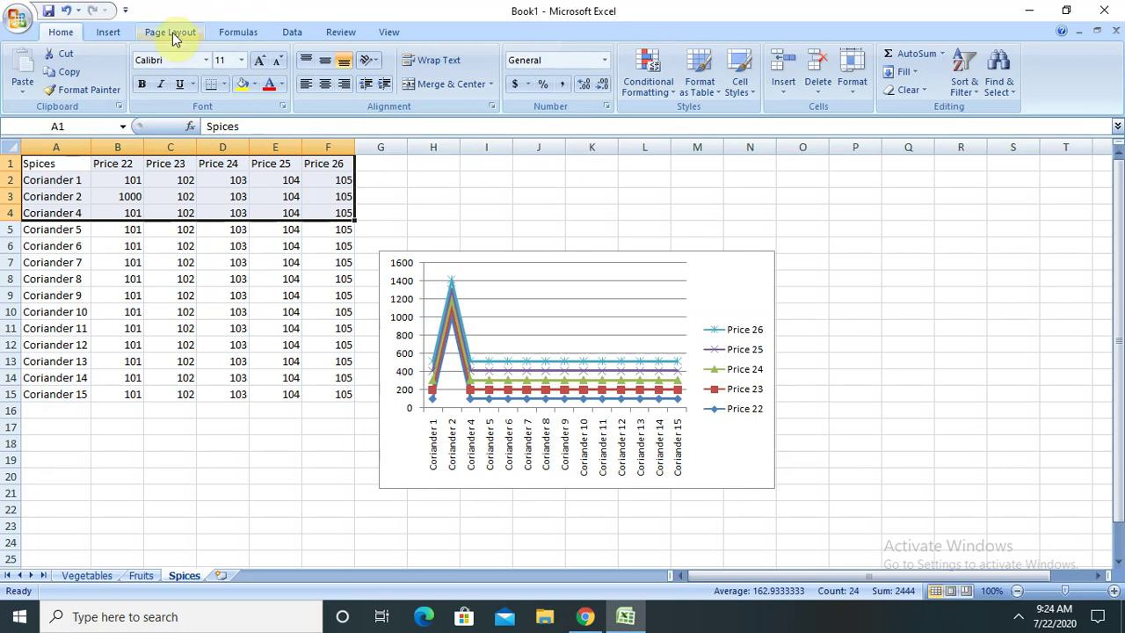
{"action": "left_click", "coordinate": [94, 39]}
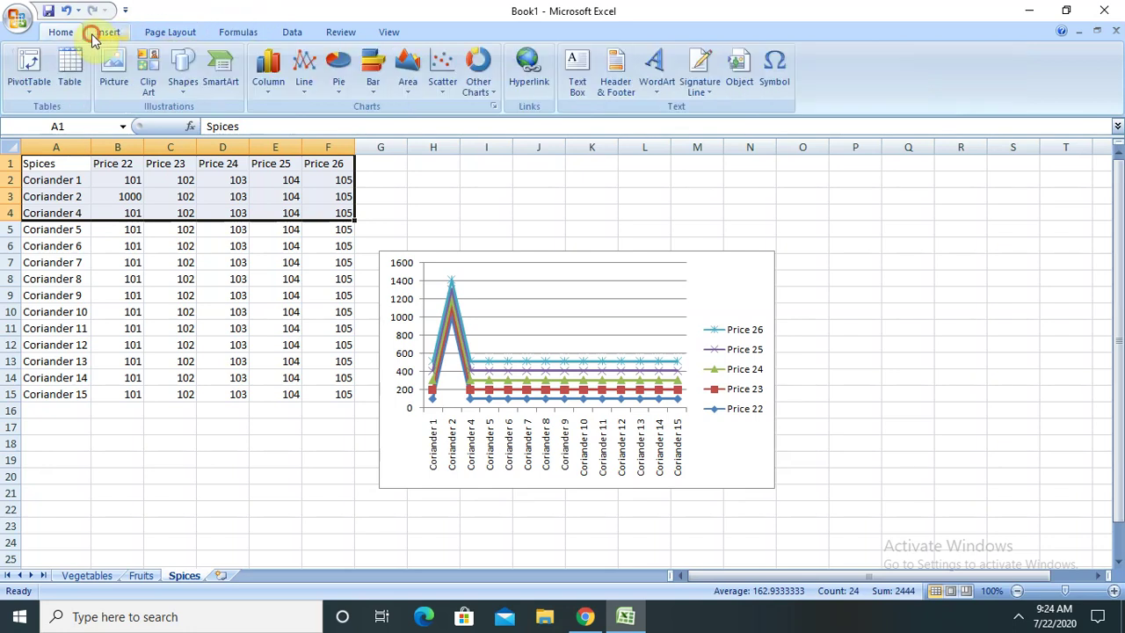
{"action": "left_click", "coordinate": [260, 99]}
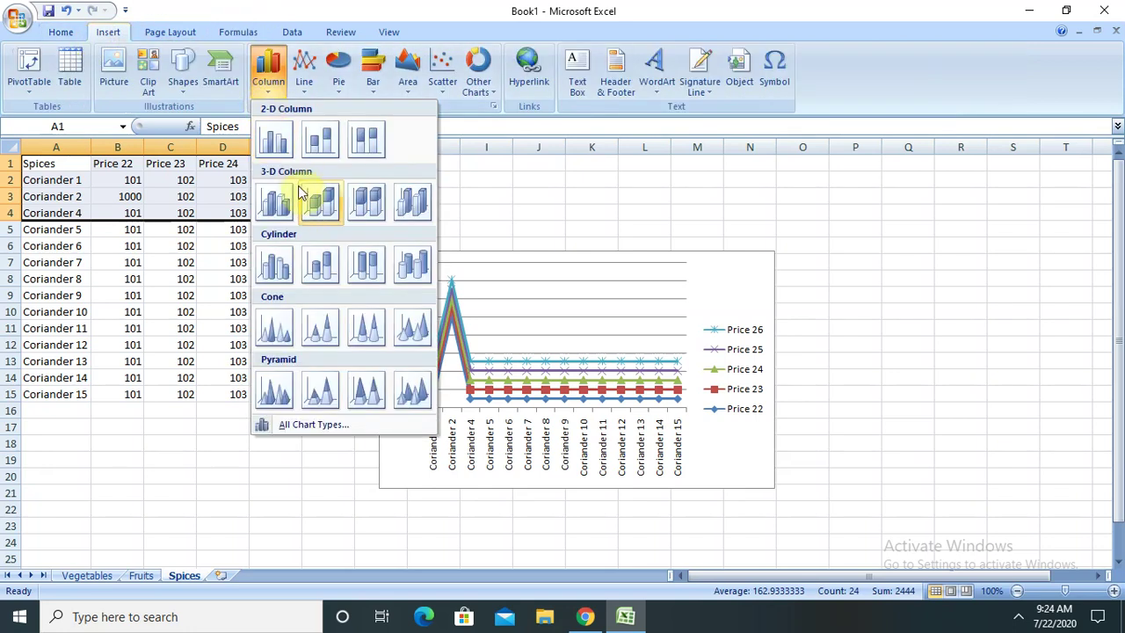
{"action": "left_click", "coordinate": [278, 209]}
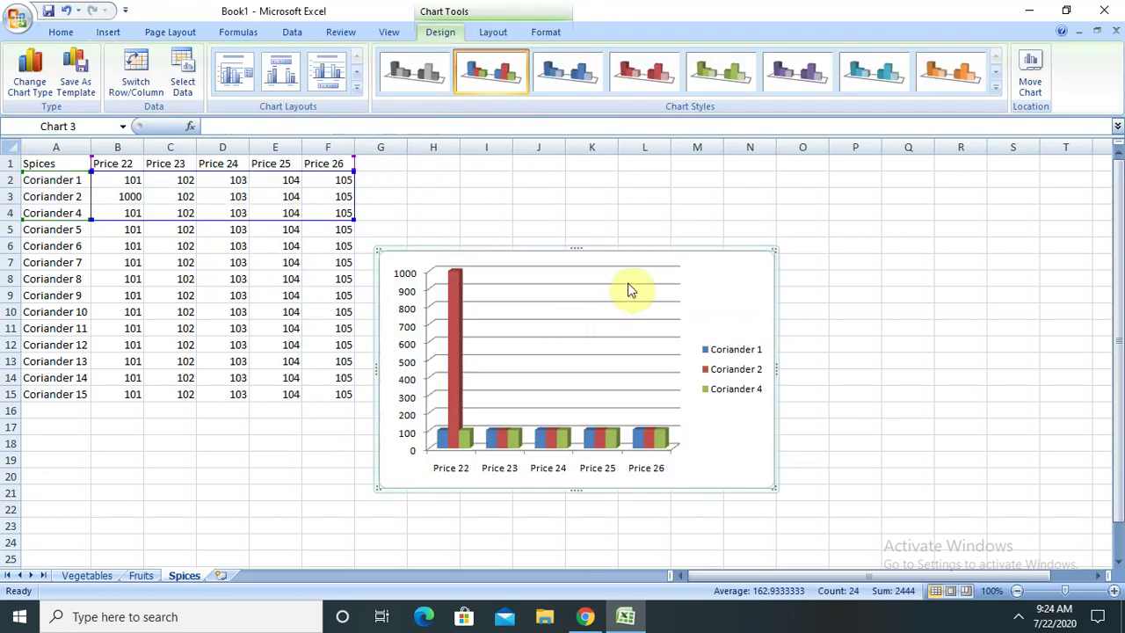
{"action": "left_click_drag", "start_coordinate": [707, 262], "coordinate": [991, 216]}
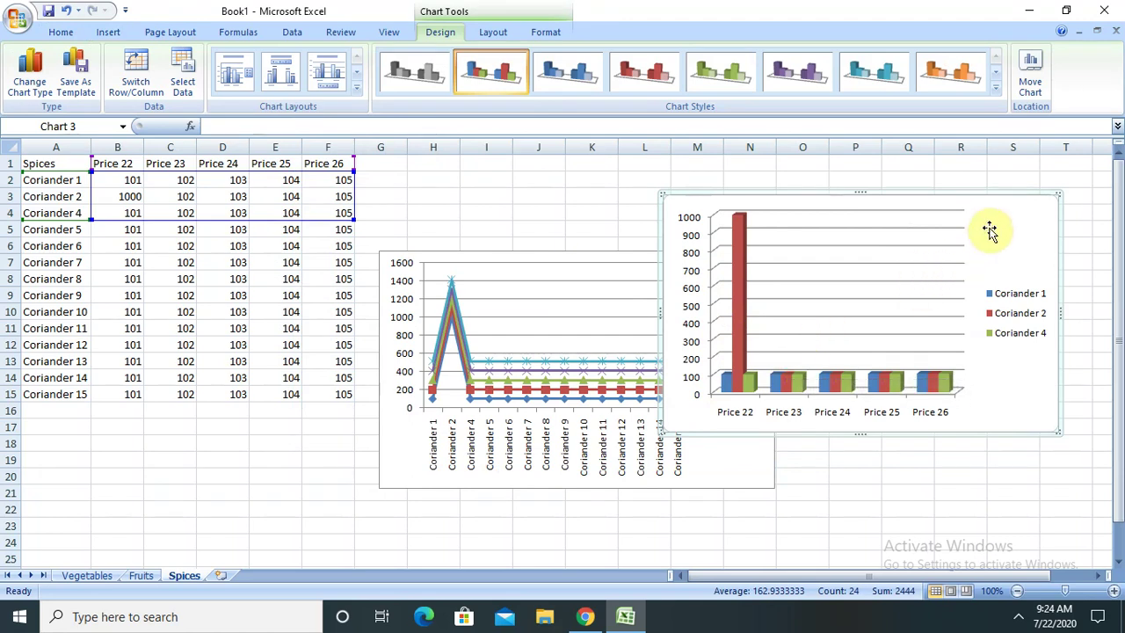
{"action": "key", "text": "Delete"}
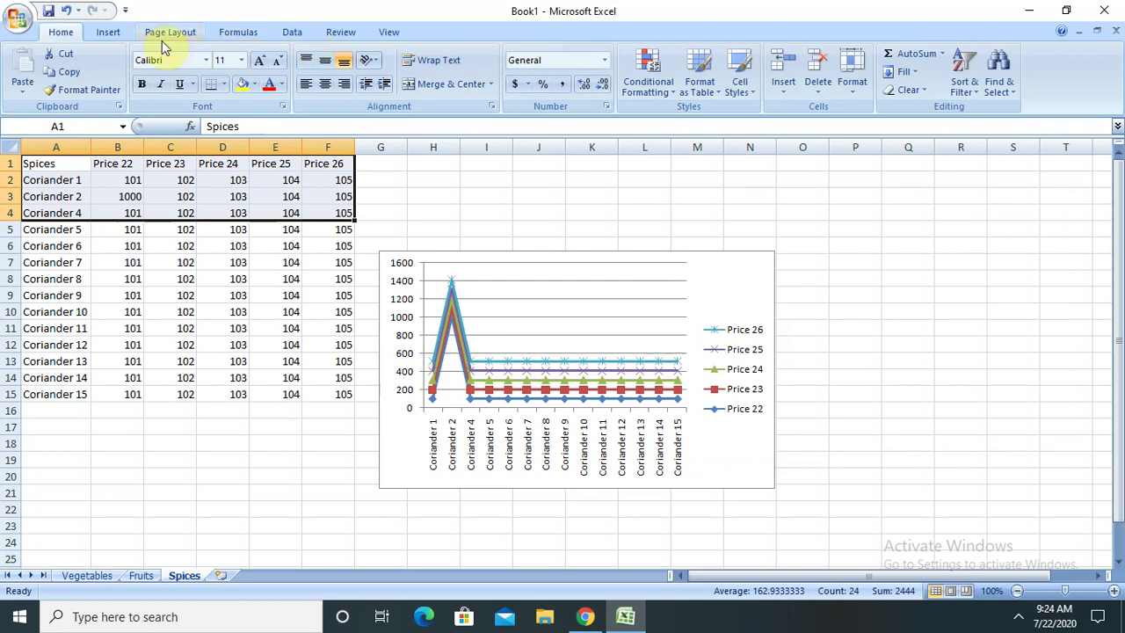
{"action": "left_click", "coordinate": [114, 33]}
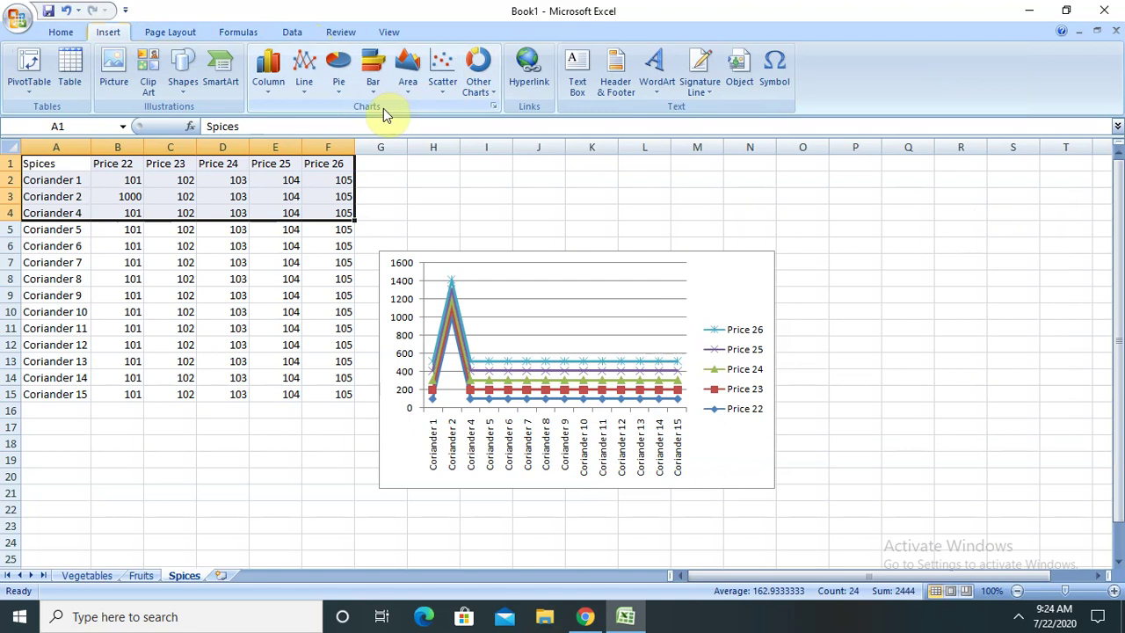
Insert a 2-D pie chart and move it up and right, overlapping the line chart
{"action": "left_click", "coordinate": [332, 90]}
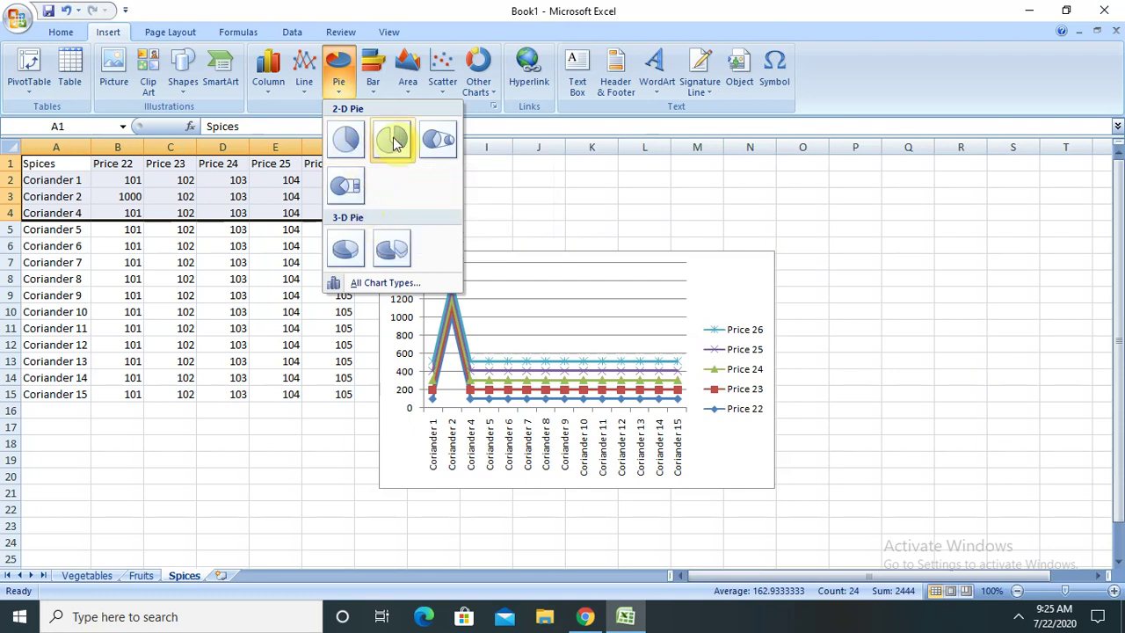
{"action": "left_click", "coordinate": [344, 141]}
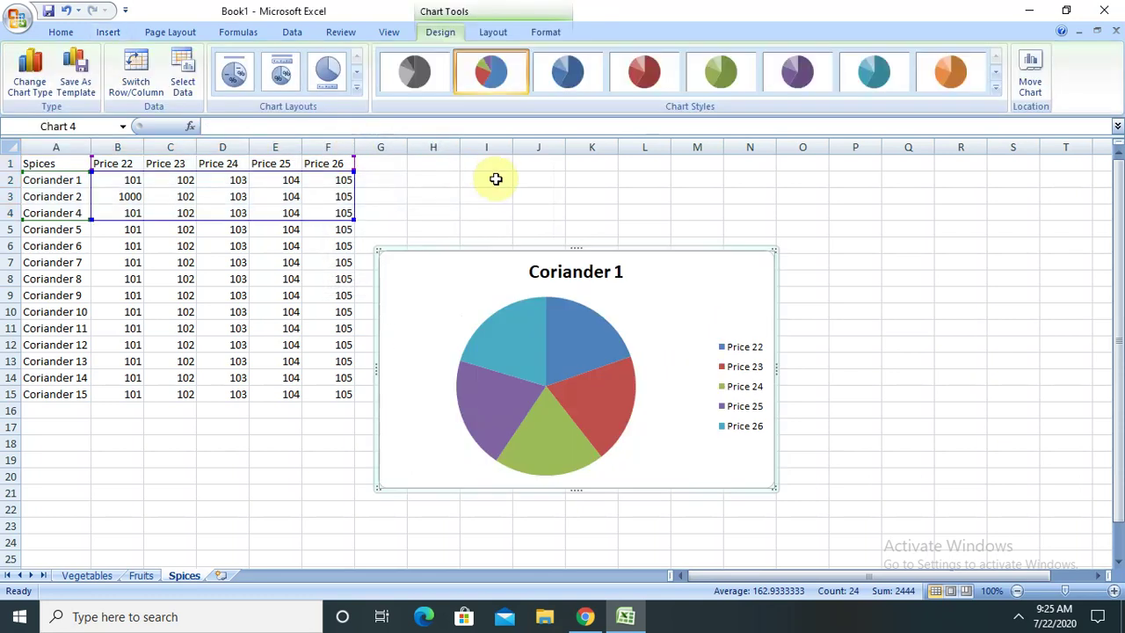
{"action": "left_click_drag", "start_coordinate": [684, 278], "coordinate": [969, 205]}
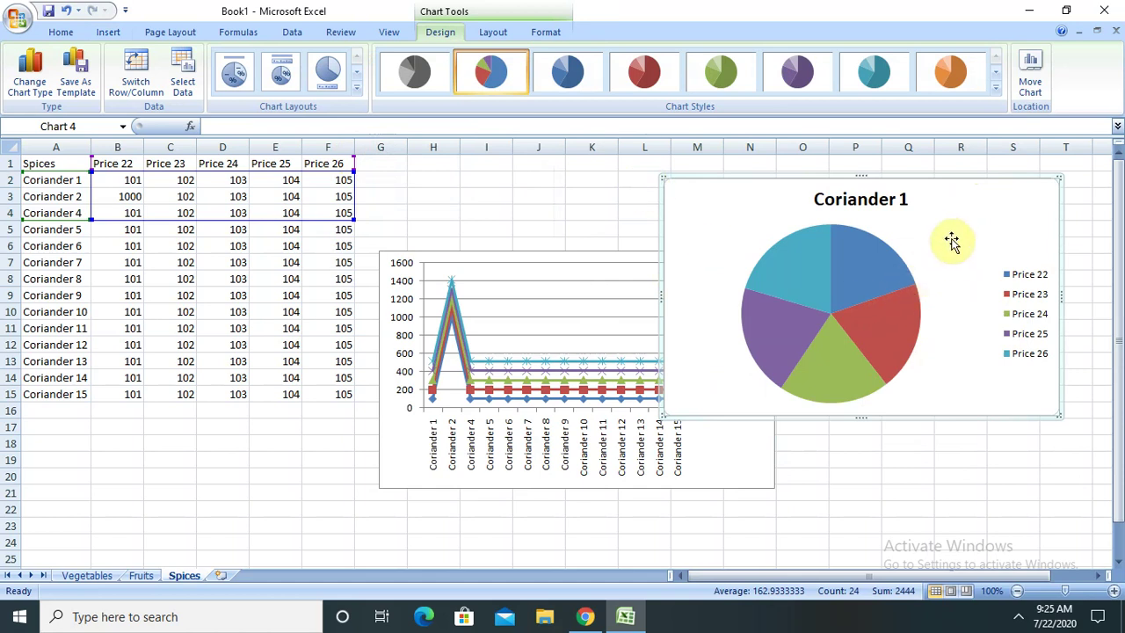
Replace the pie chart's Coriander 1 title with 'Finance Summary'
{"action": "left_click", "coordinate": [1017, 281]}
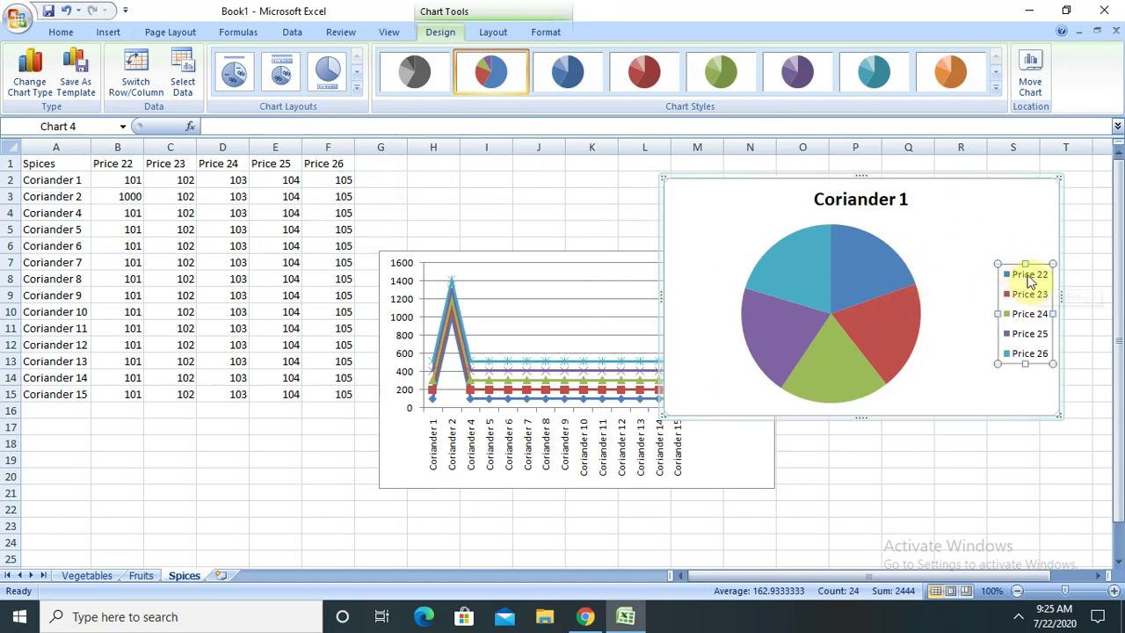
{"action": "left_click", "coordinate": [1029, 280]}
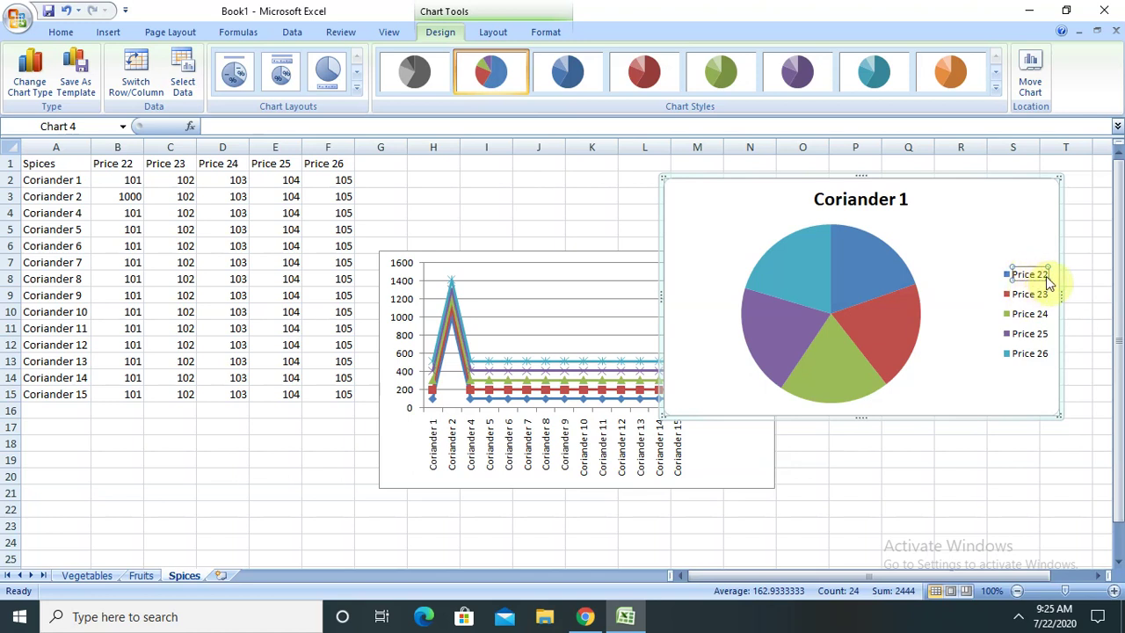
{"action": "left_click", "coordinate": [839, 201]}
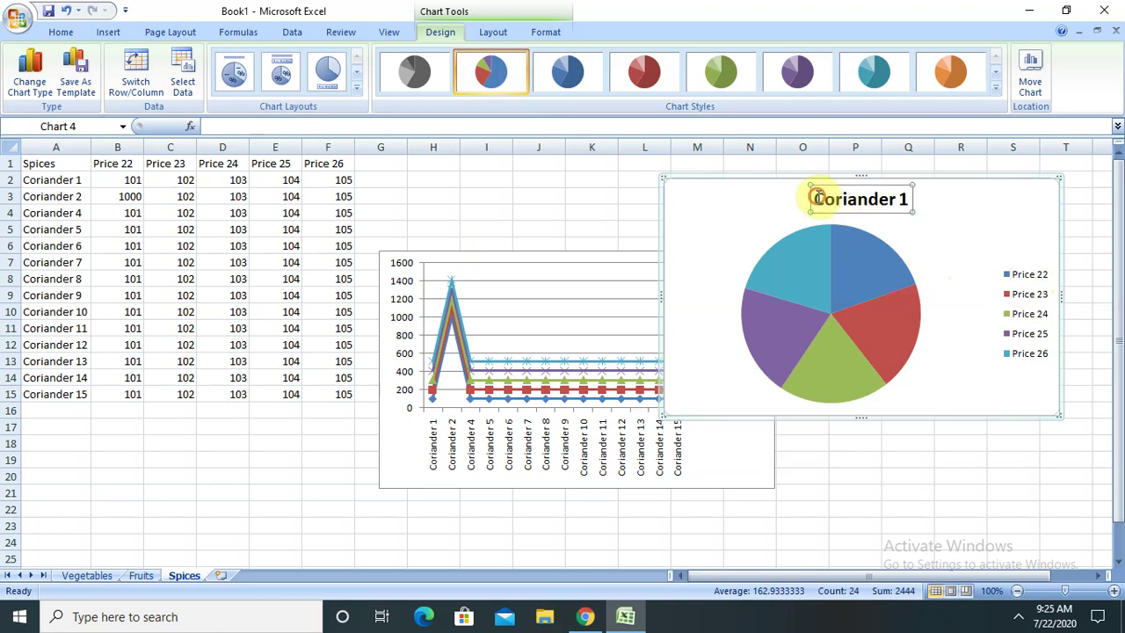
{"action": "left_click_drag", "start_coordinate": [814, 198], "coordinate": [902, 198]}
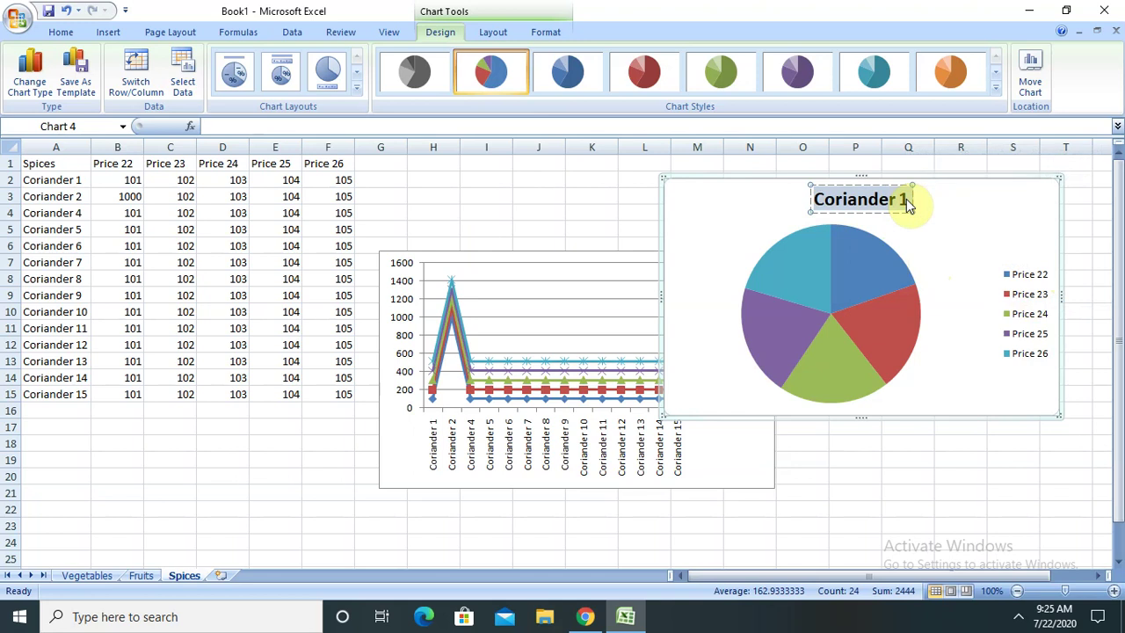
{"action": "type", "text": "Finance"}
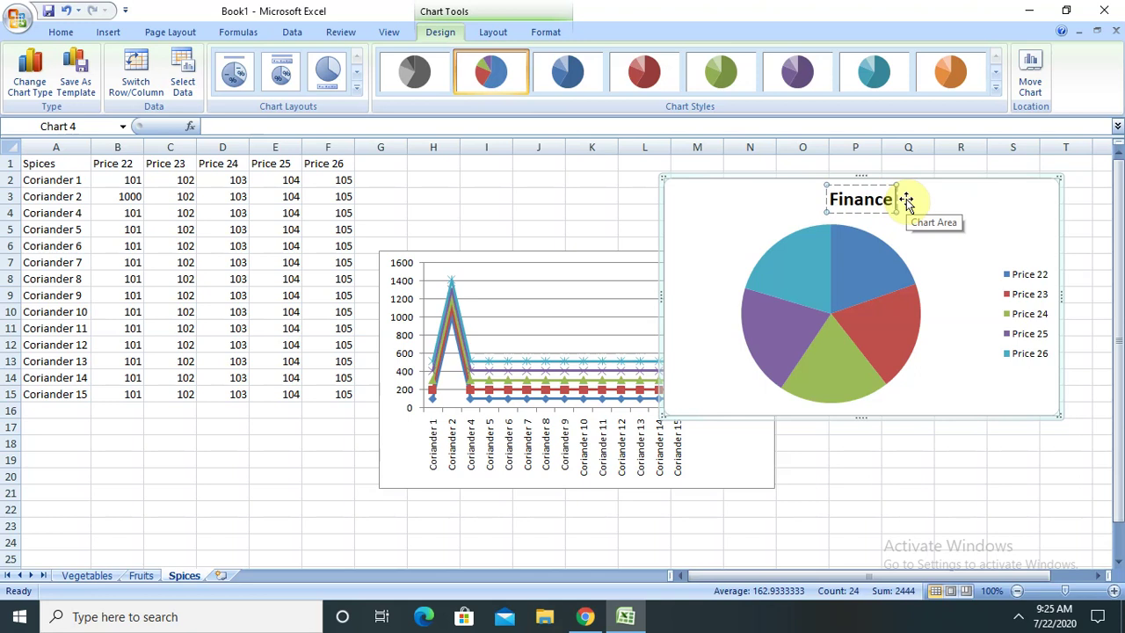
{"action": "type", "text": " Summary"}
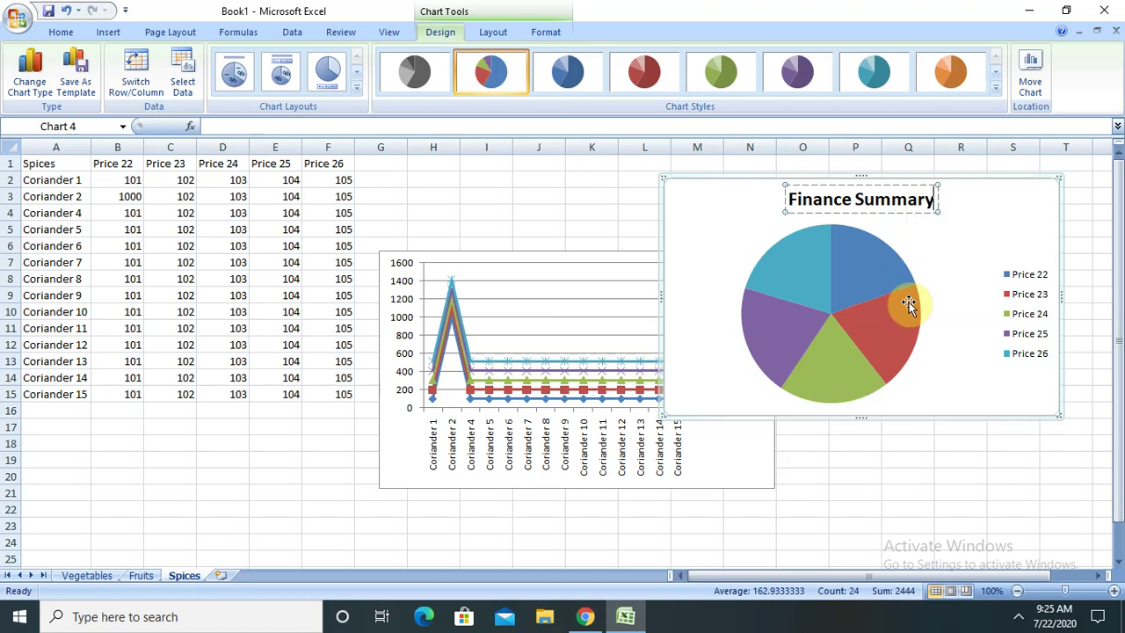
Check the pie series' right-click menu several times without changing anything
{"action": "left_click", "coordinate": [853, 258]}
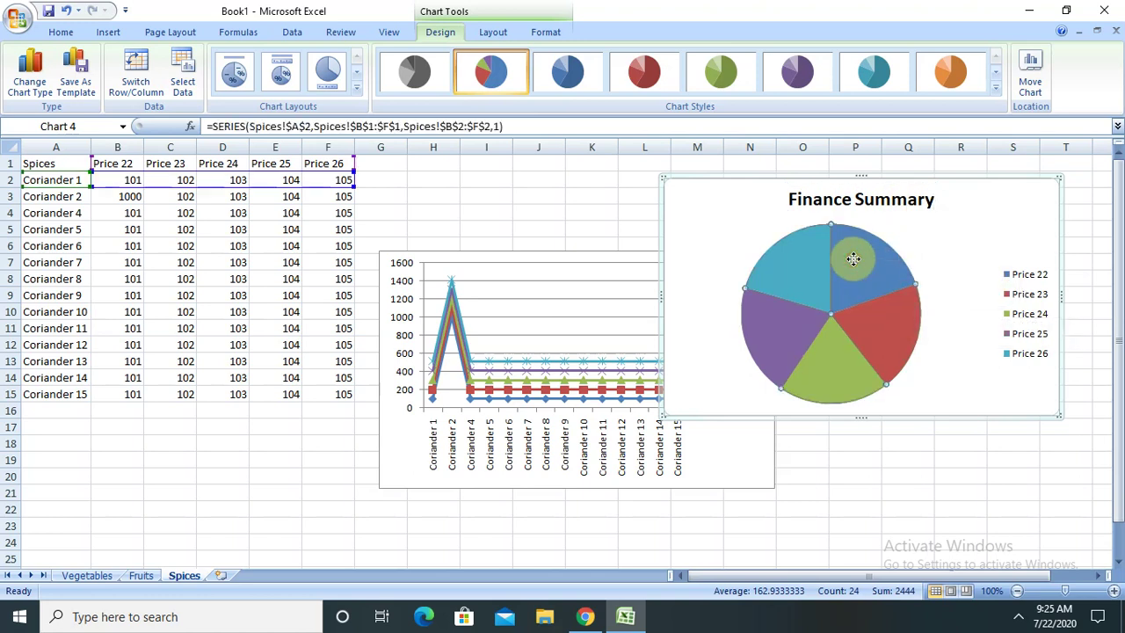
{"action": "right_click", "coordinate": [853, 258]}
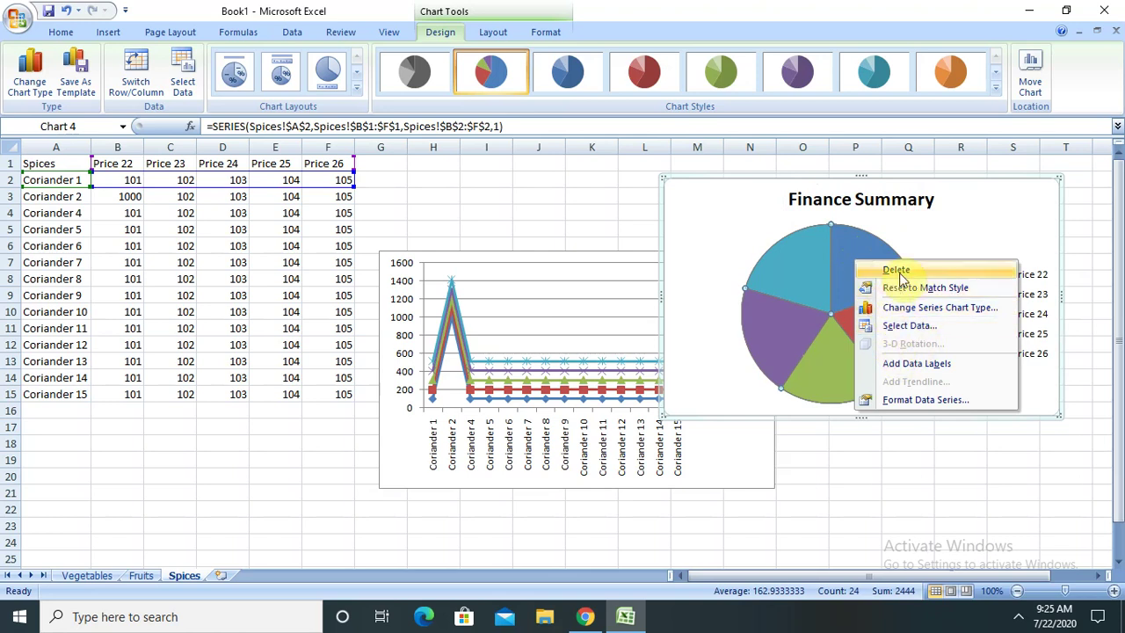
{"action": "right_click", "coordinate": [840, 264]}
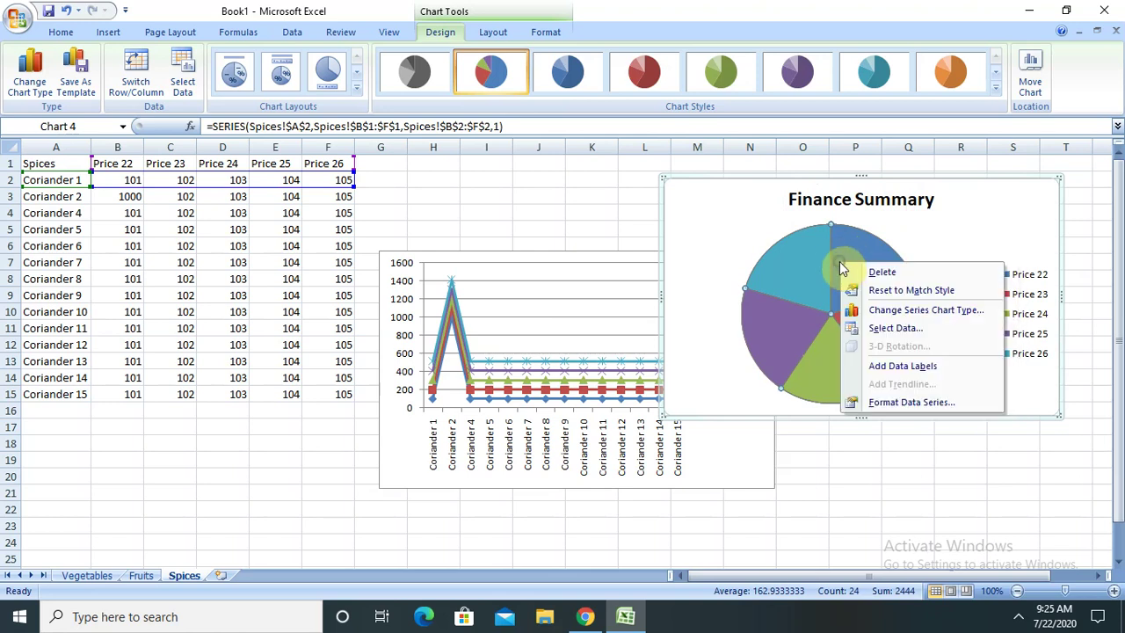
{"action": "left_click", "coordinate": [933, 225]}
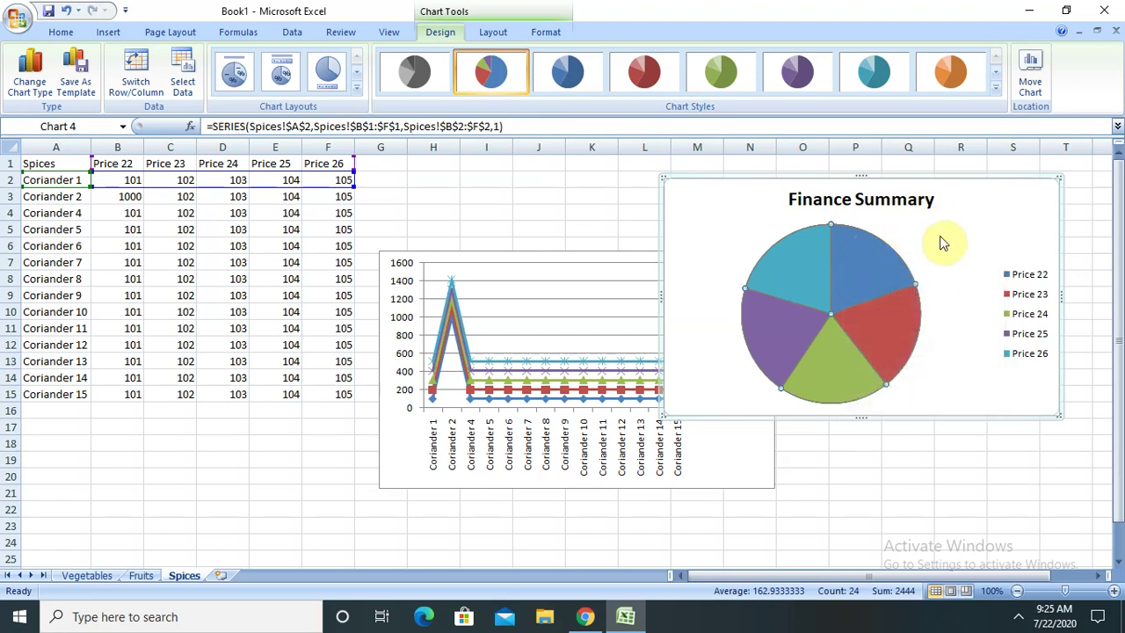
{"action": "right_click", "coordinate": [870, 269]}
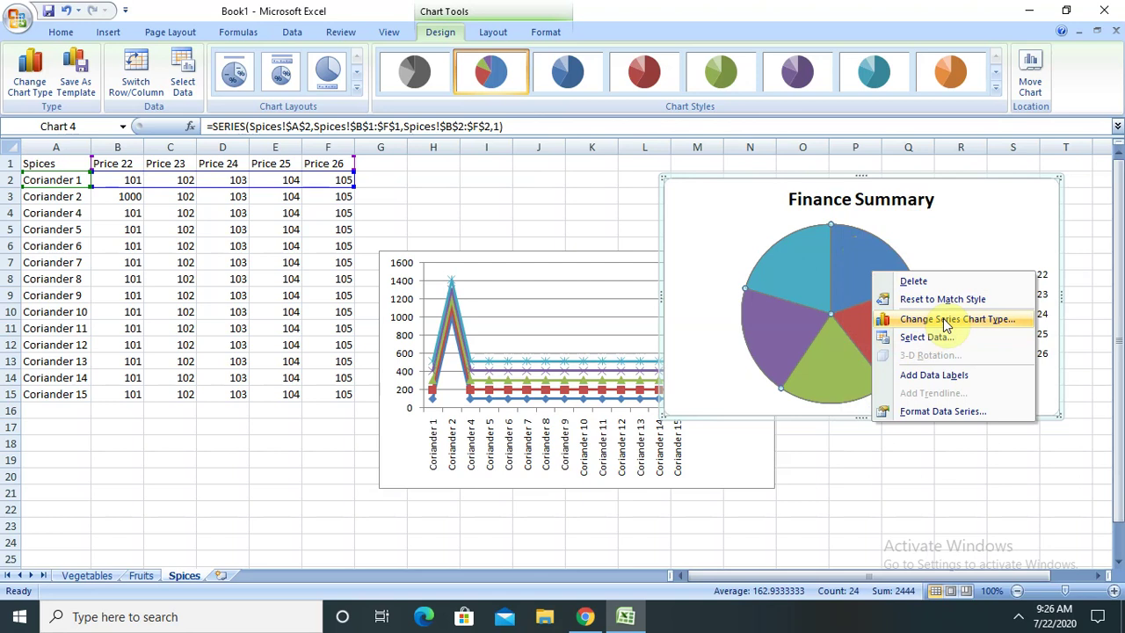
{"action": "left_click", "coordinate": [944, 218]}
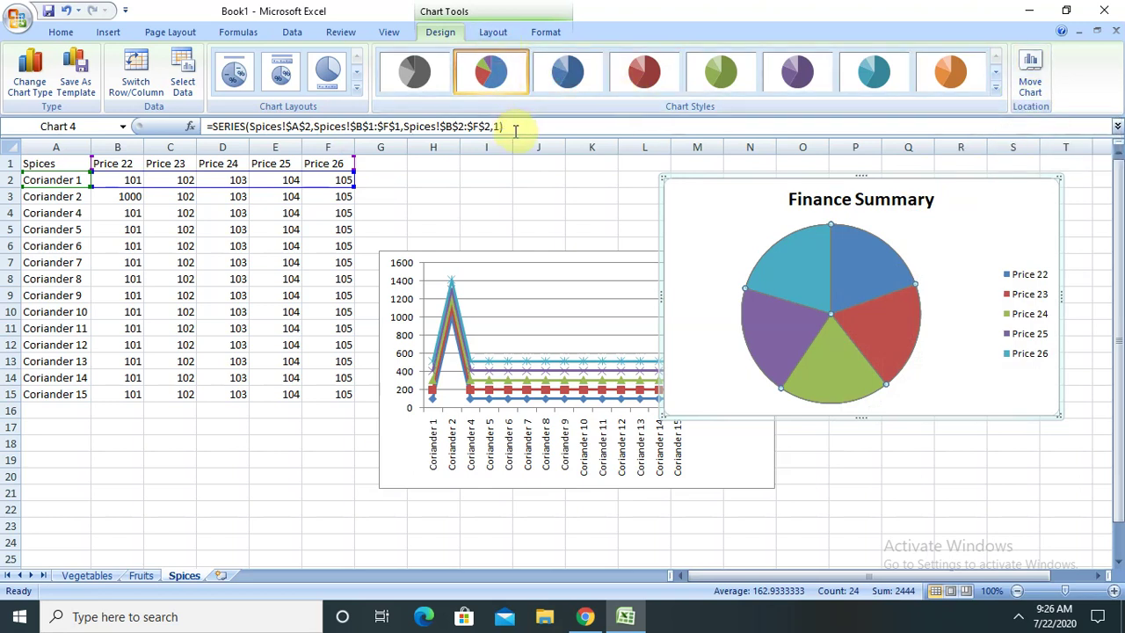
Try blue, red and green chart styles, settling on the purple shaded style
{"action": "left_click", "coordinate": [584, 77]}
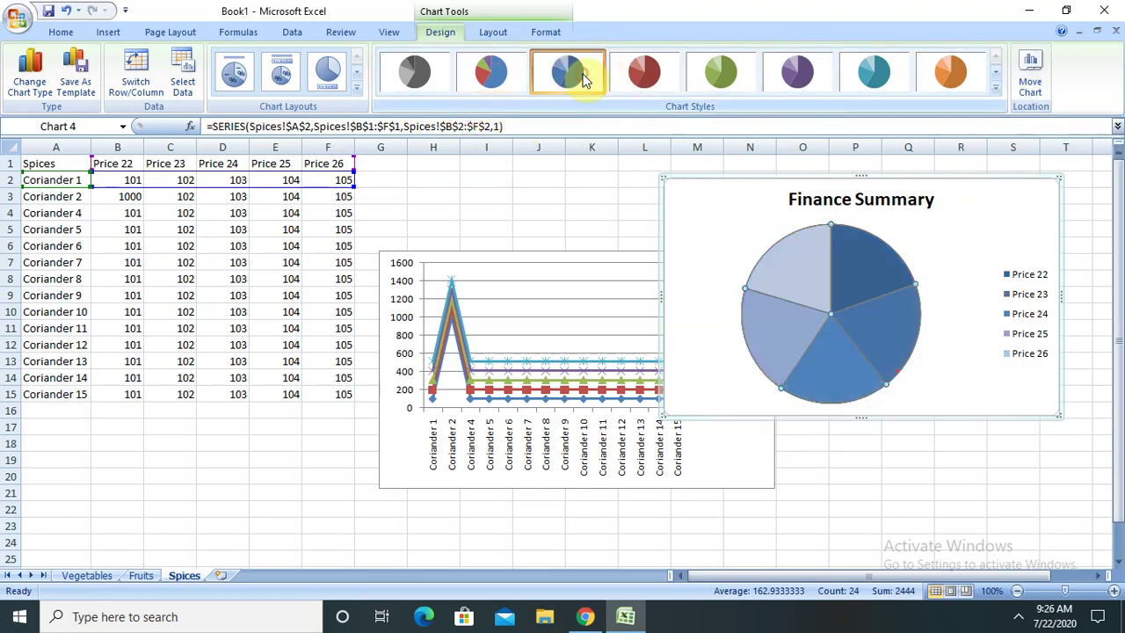
{"action": "left_click", "coordinate": [651, 71]}
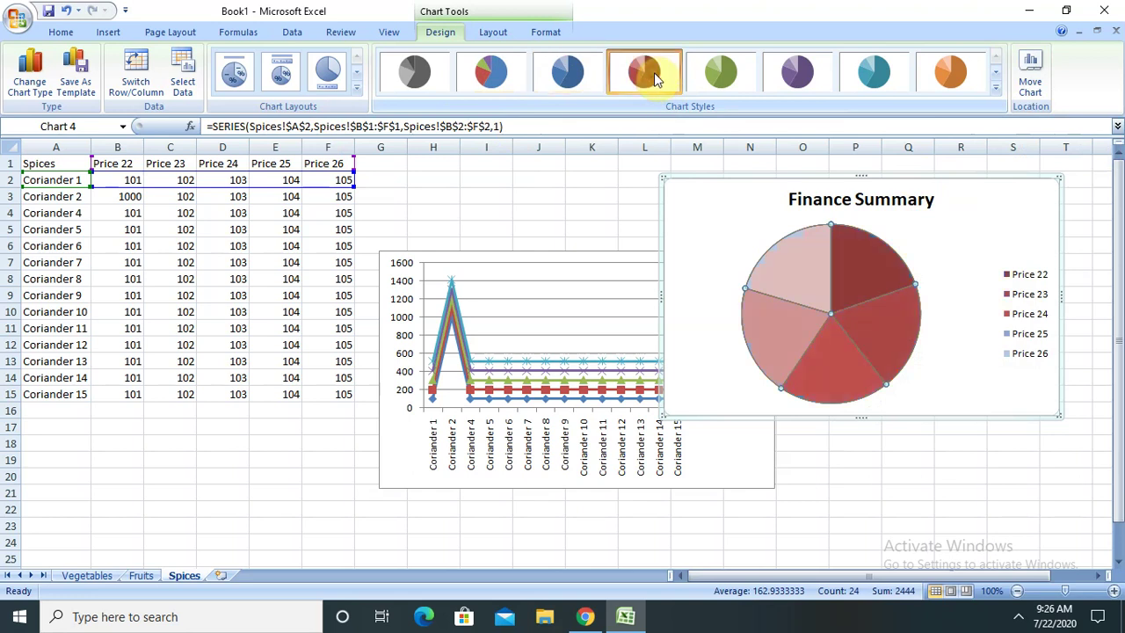
{"action": "left_click", "coordinate": [720, 77]}
{"action": "left_click", "coordinate": [798, 76]}
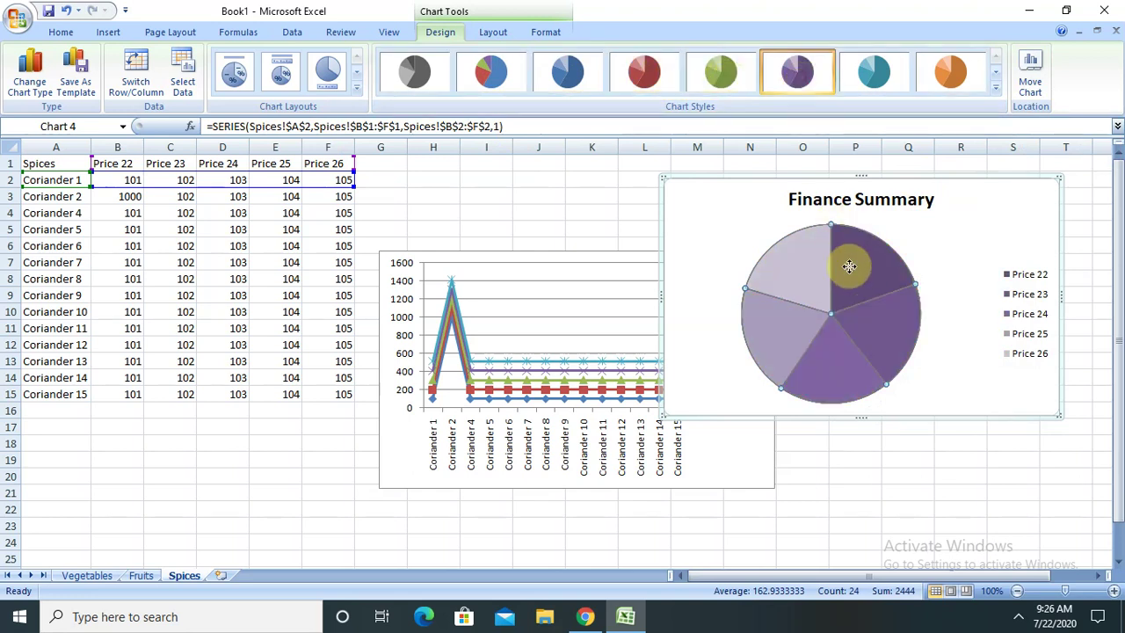
Check the pie series' Change Series Chart Type choices, then cancel without changes
{"action": "left_click", "coordinate": [802, 269]}
{"action": "left_click", "coordinate": [807, 278]}
{"action": "right_click", "coordinate": [858, 293]}
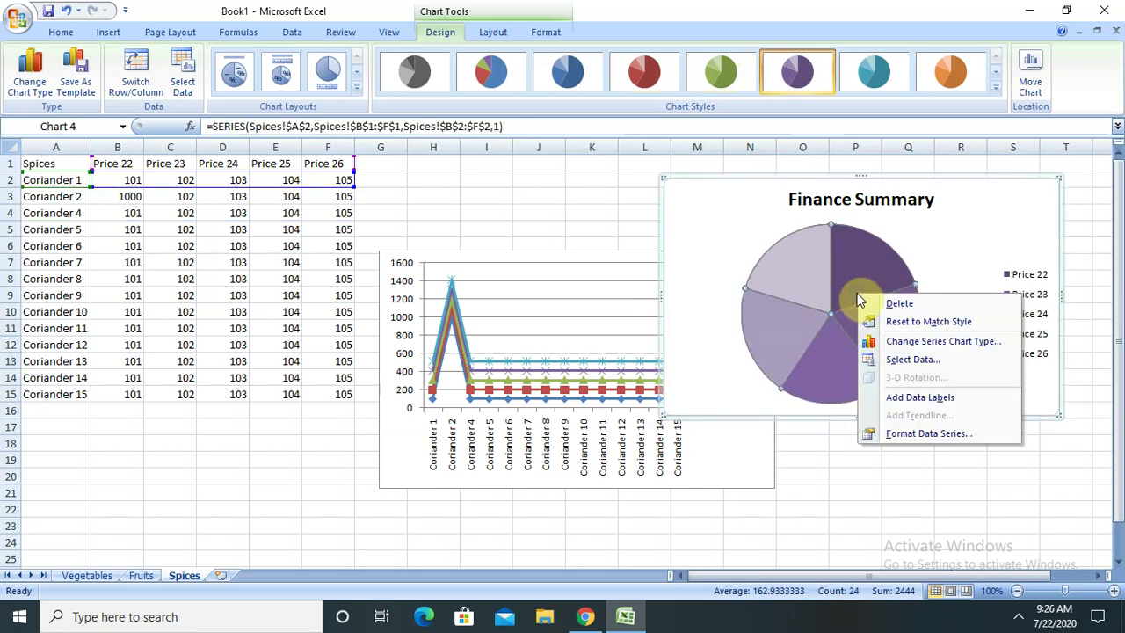
{"action": "left_click", "coordinate": [945, 341]}
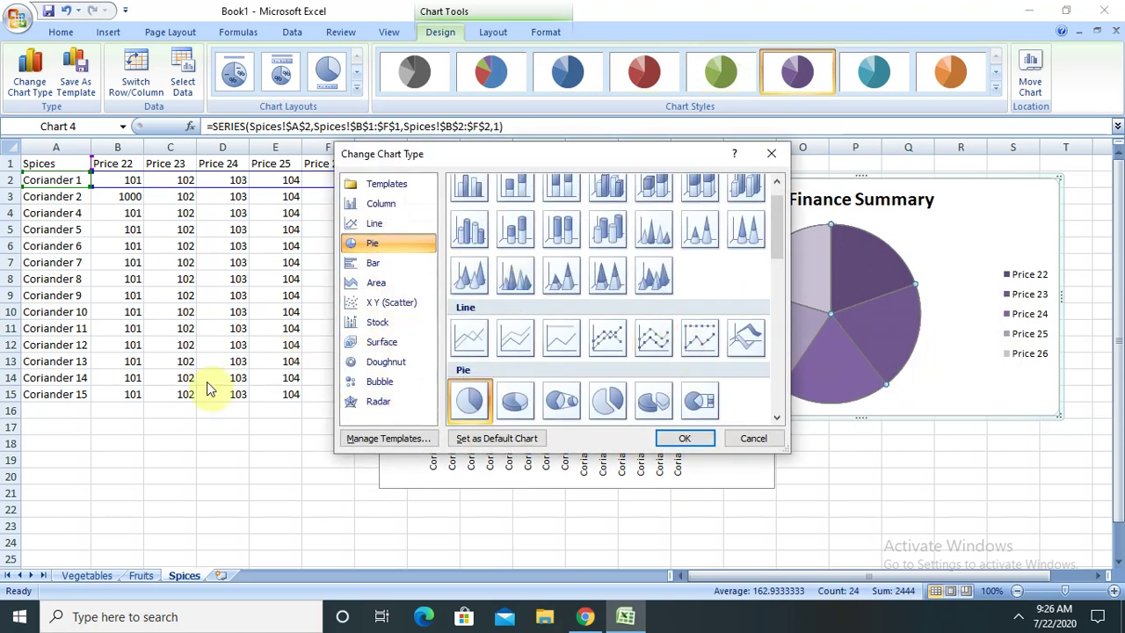
{"action": "left_click", "coordinate": [771, 154]}
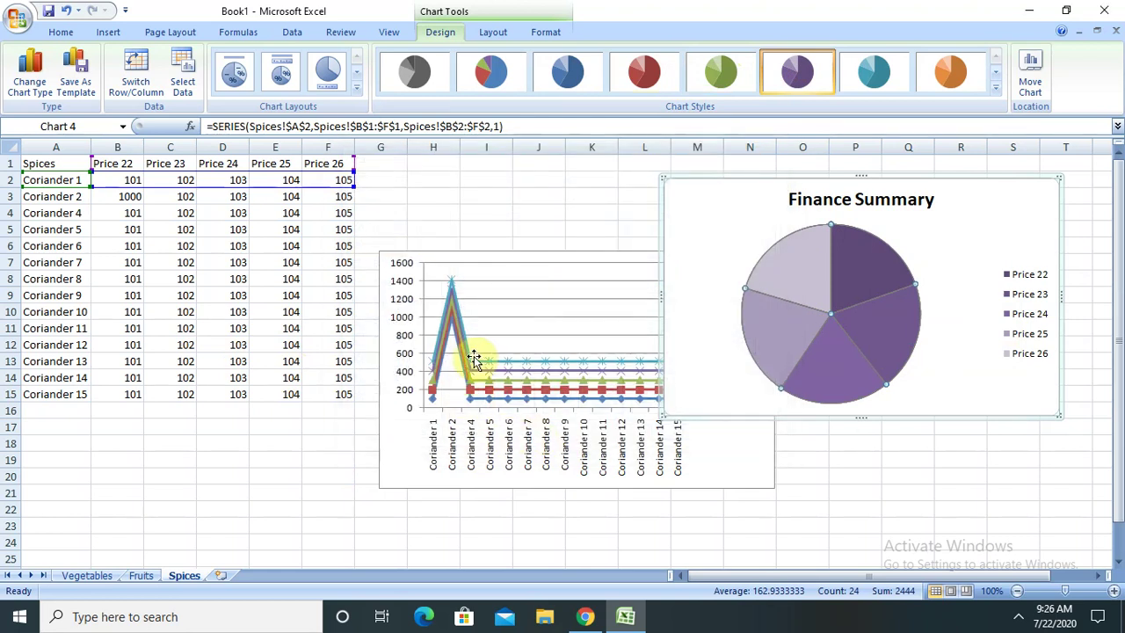
Change the whole Finance Summary chart to a Clustered Column chart
{"action": "left_click", "coordinate": [969, 244]}
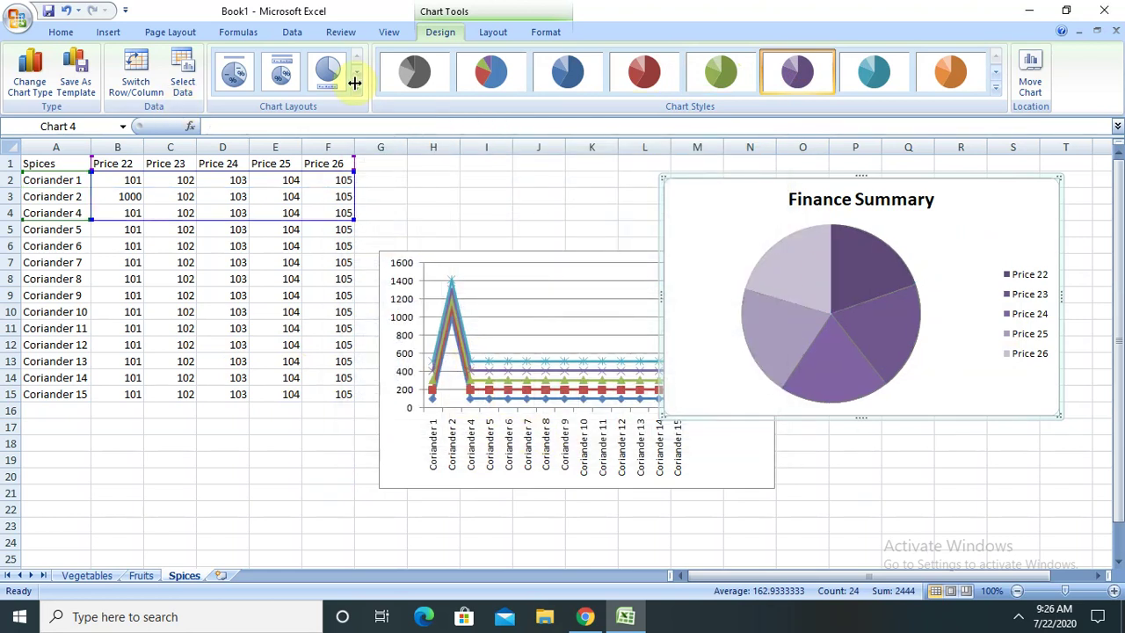
{"action": "left_click", "coordinate": [32, 86]}
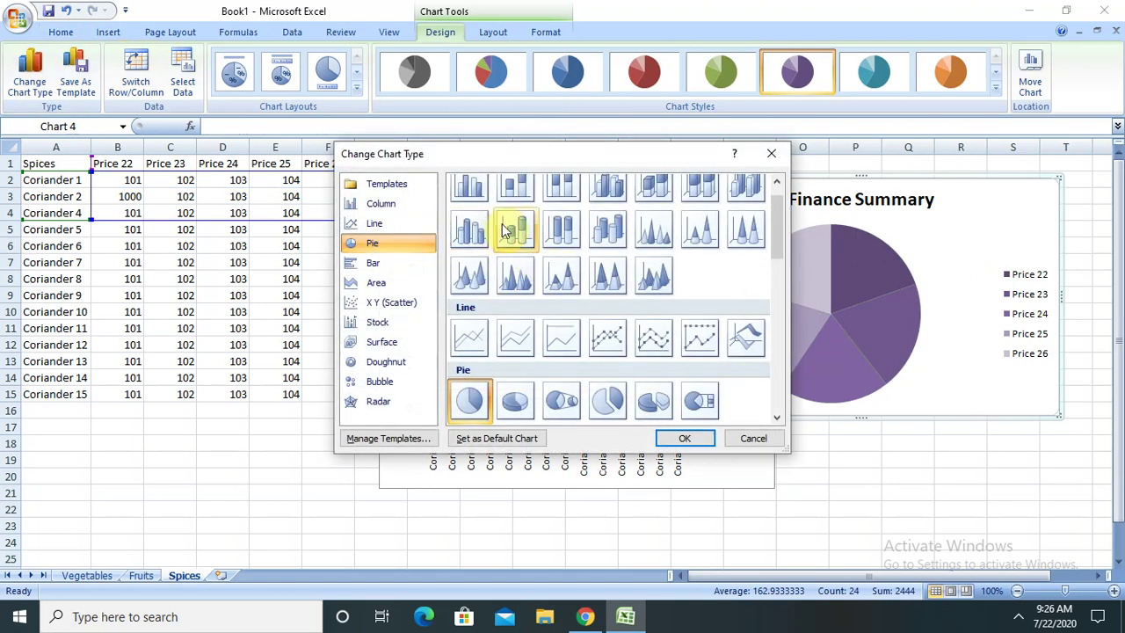
{"action": "left_click", "coordinate": [472, 199]}
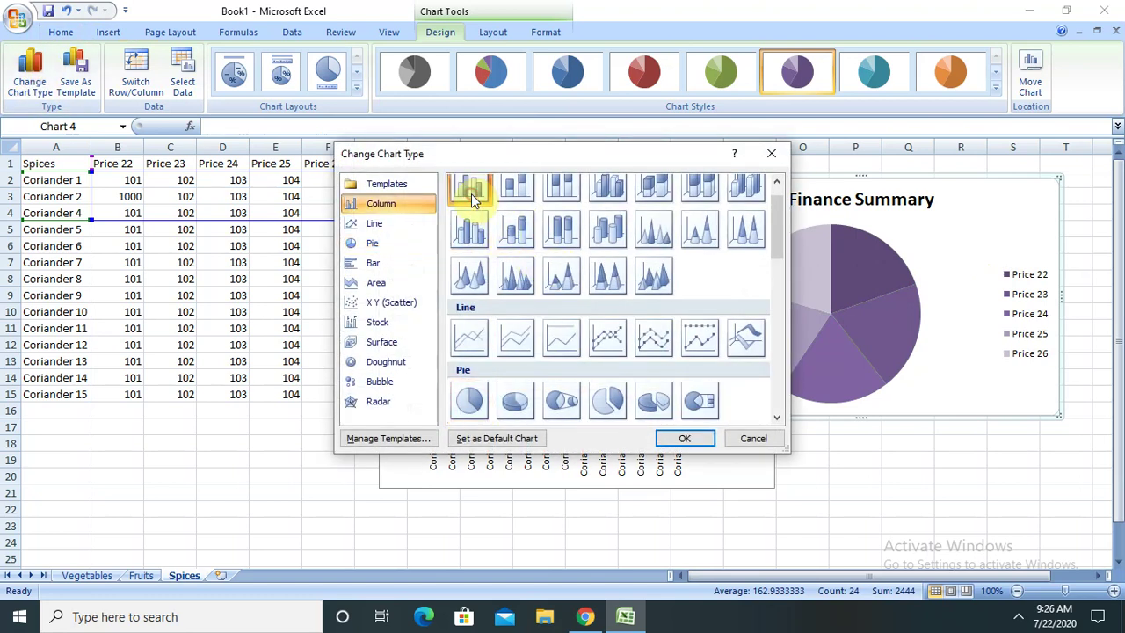
{"action": "left_click", "coordinate": [682, 438]}
Drag the column chart left over columns A–H, then select its title, legend and Series2 bars
{"action": "left_click_drag", "start_coordinate": [954, 196], "coordinate": [347, 253]}
{"action": "left_click", "coordinate": [124, 388]}
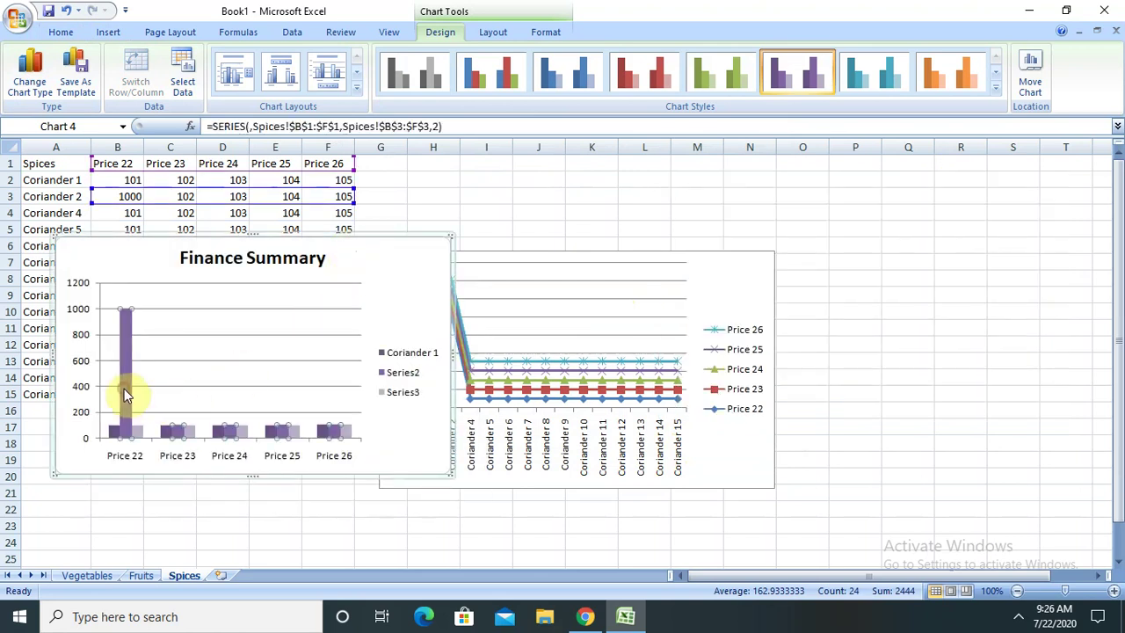
{"action": "right_click", "coordinate": [124, 389]}
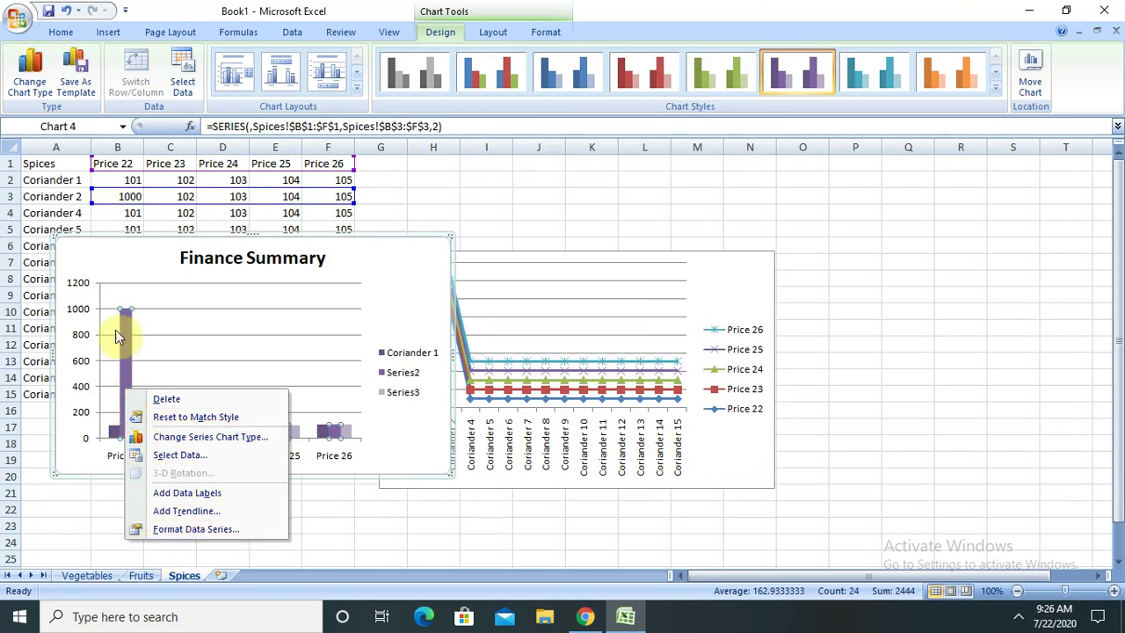
{"action": "right_click", "coordinate": [128, 323]}
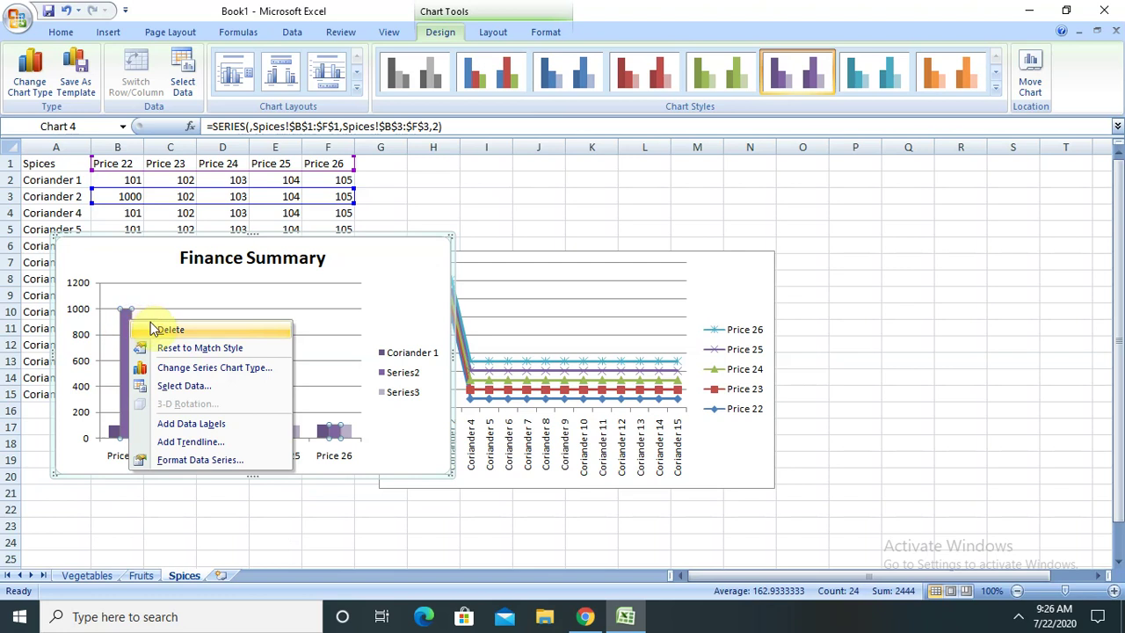
{"action": "left_click", "coordinate": [218, 263]}
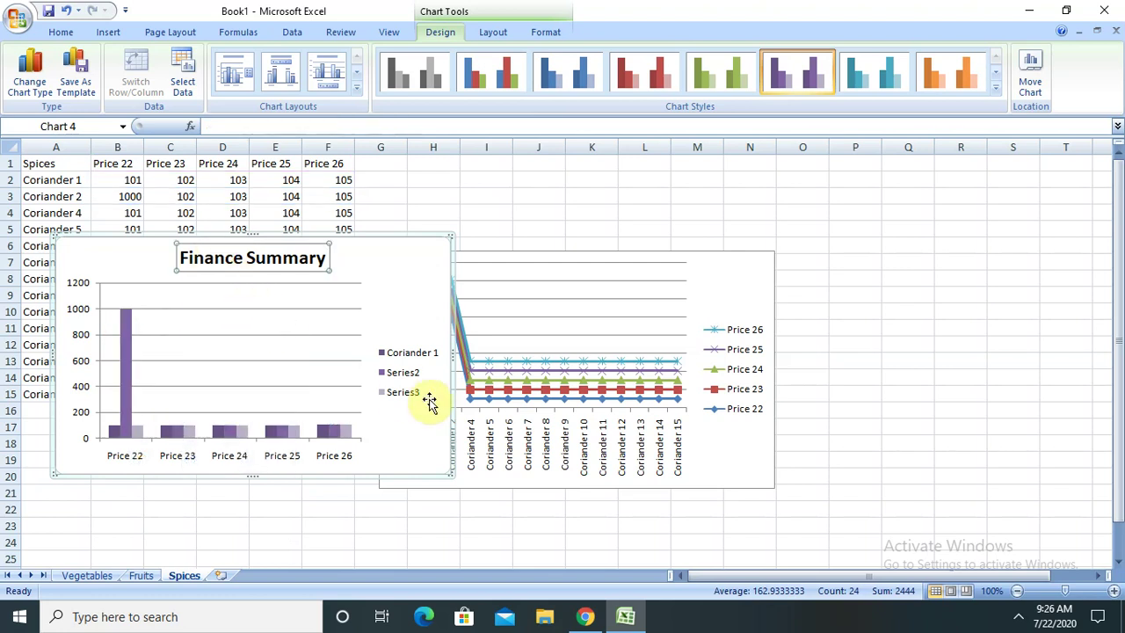
{"action": "left_click", "coordinate": [409, 370]}
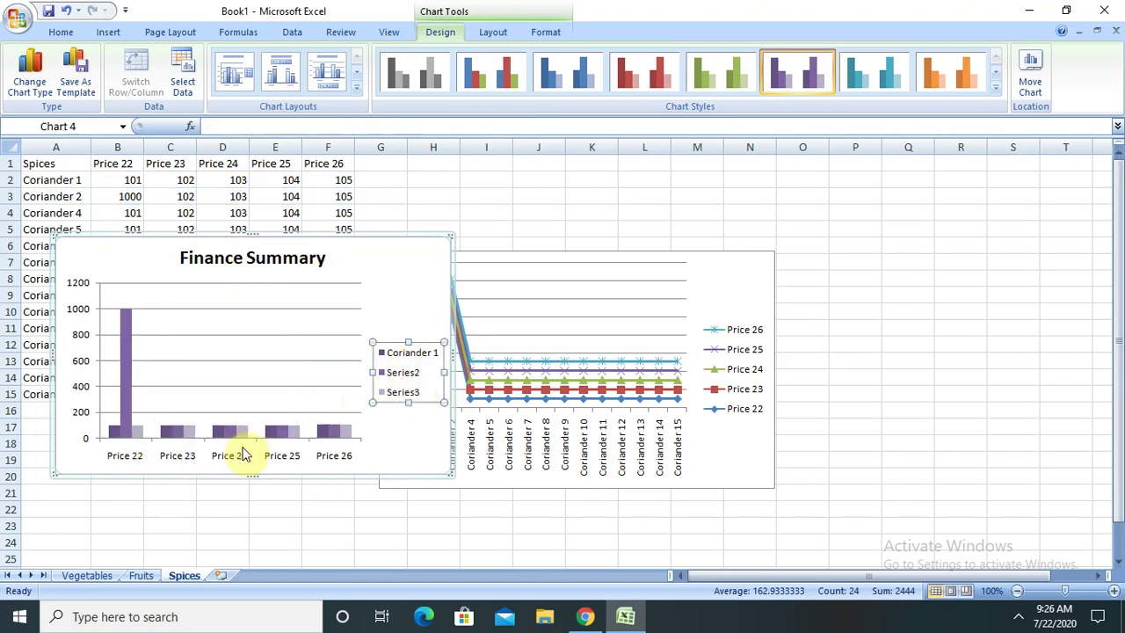
{"action": "left_click", "coordinate": [228, 436]}
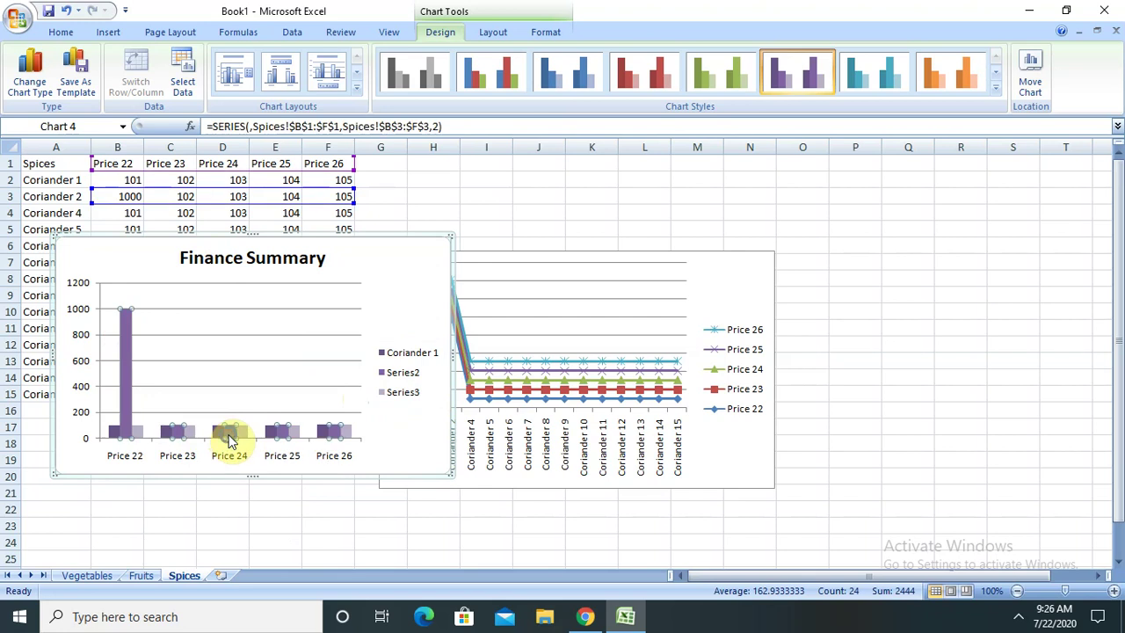
{"action": "right_click", "coordinate": [228, 435]}
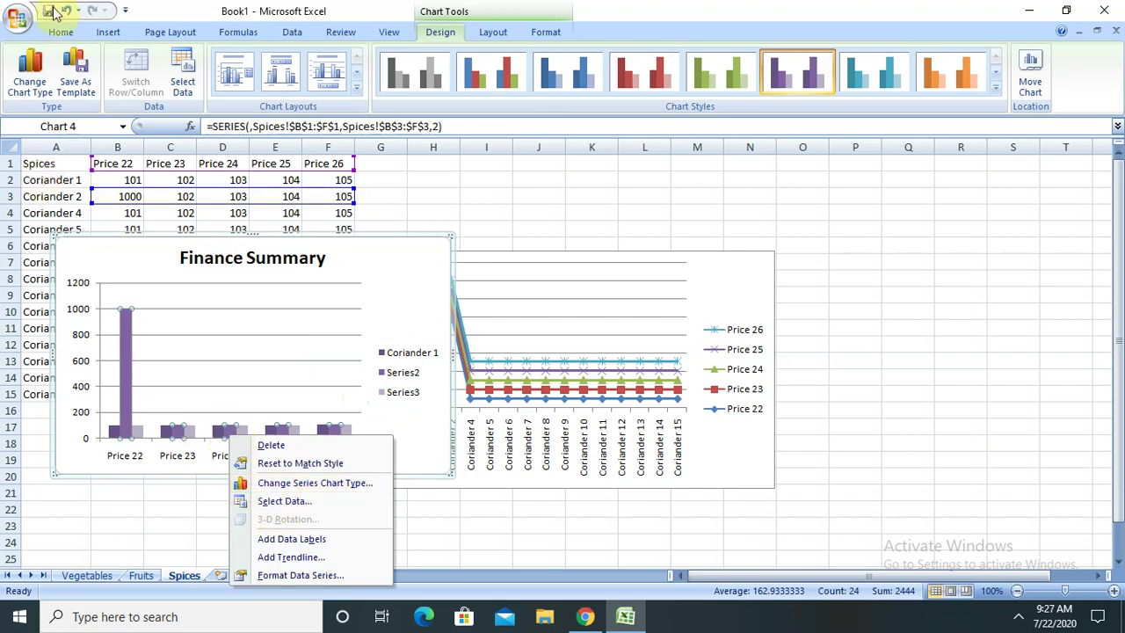
Fill the Series2 bars olive green and the Series3 bars orange
{"action": "left_click", "coordinate": [62, 33]}
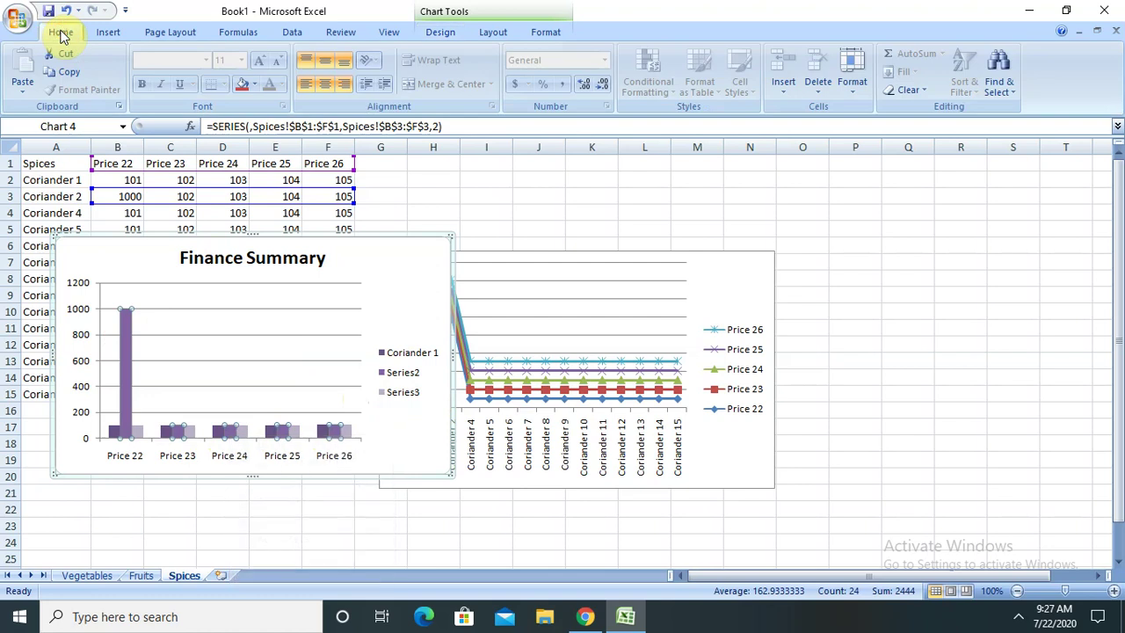
{"action": "left_click", "coordinate": [256, 85]}
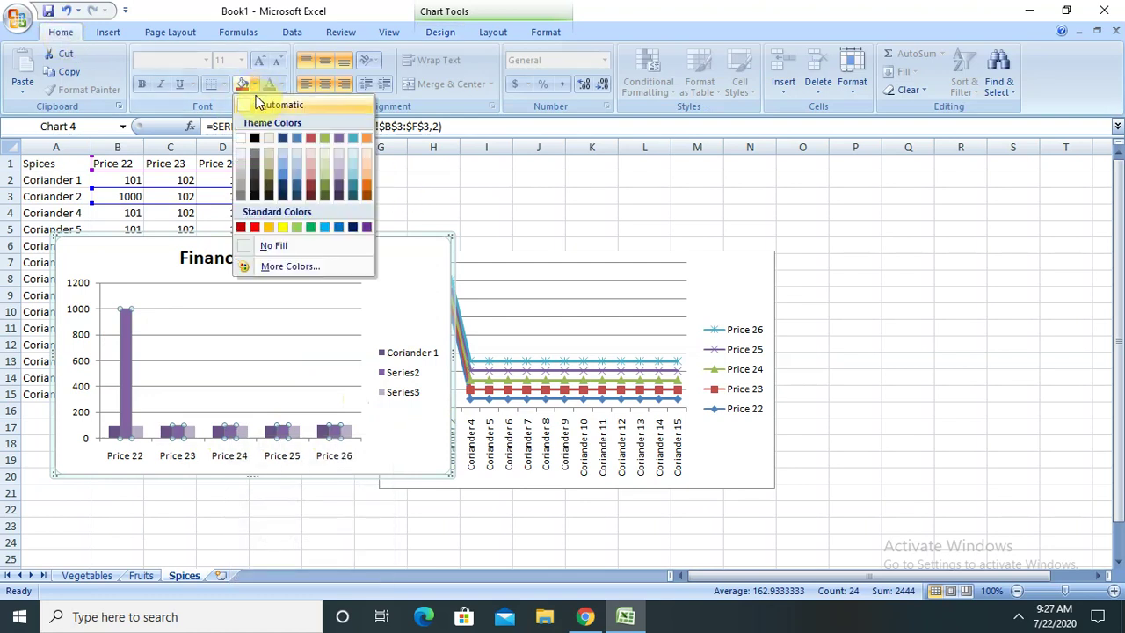
{"action": "left_click", "coordinate": [325, 140]}
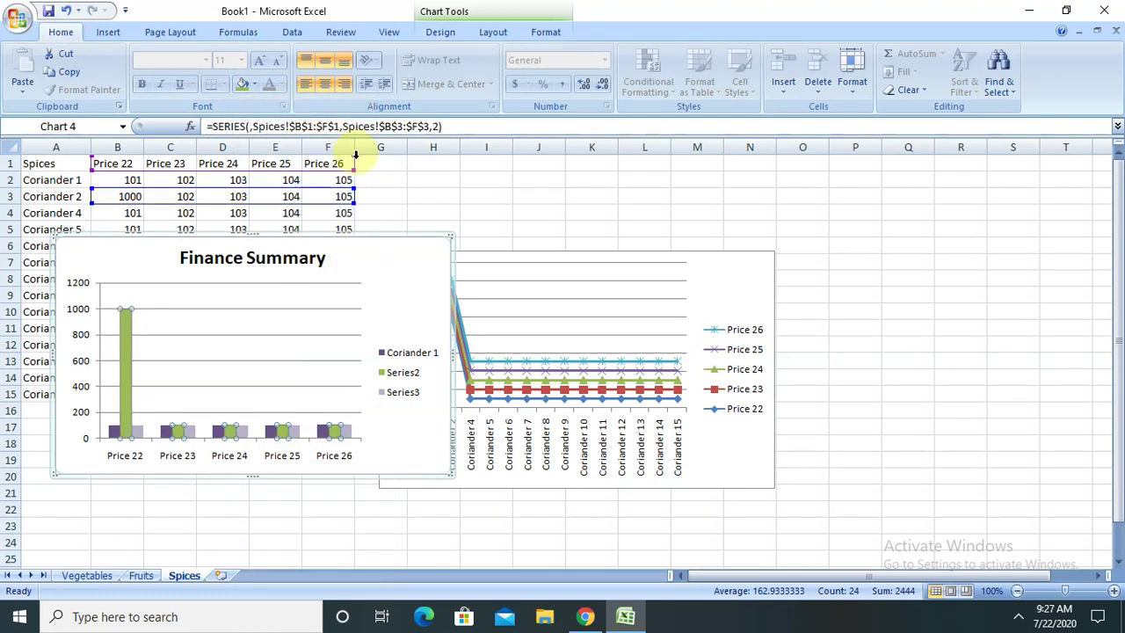
{"action": "left_click", "coordinate": [296, 437]}
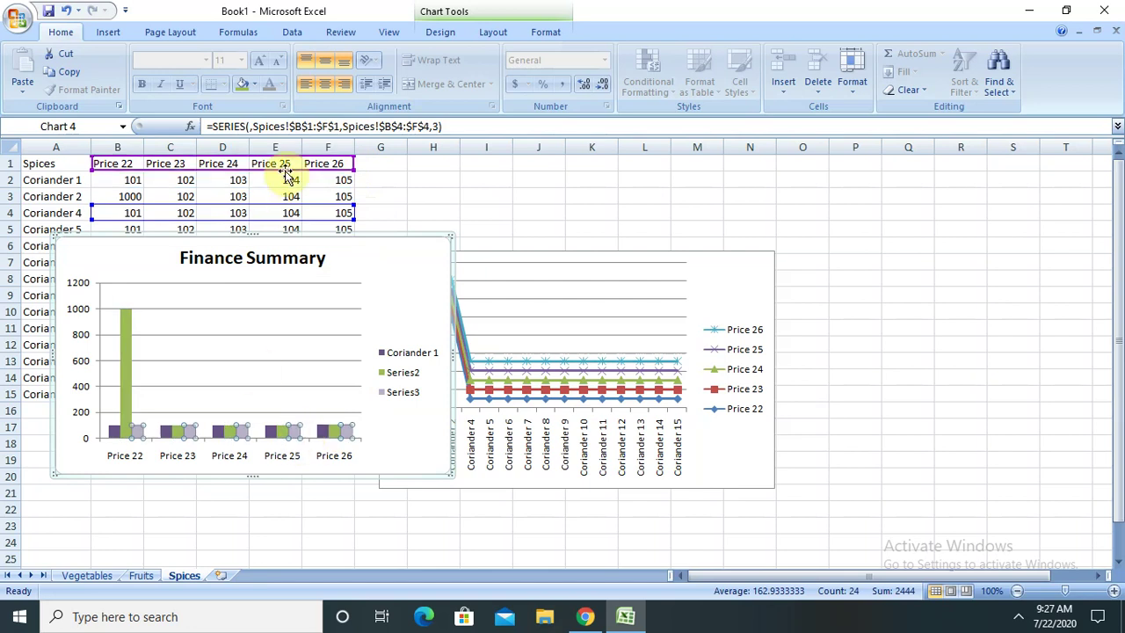
{"action": "left_click", "coordinate": [255, 88]}
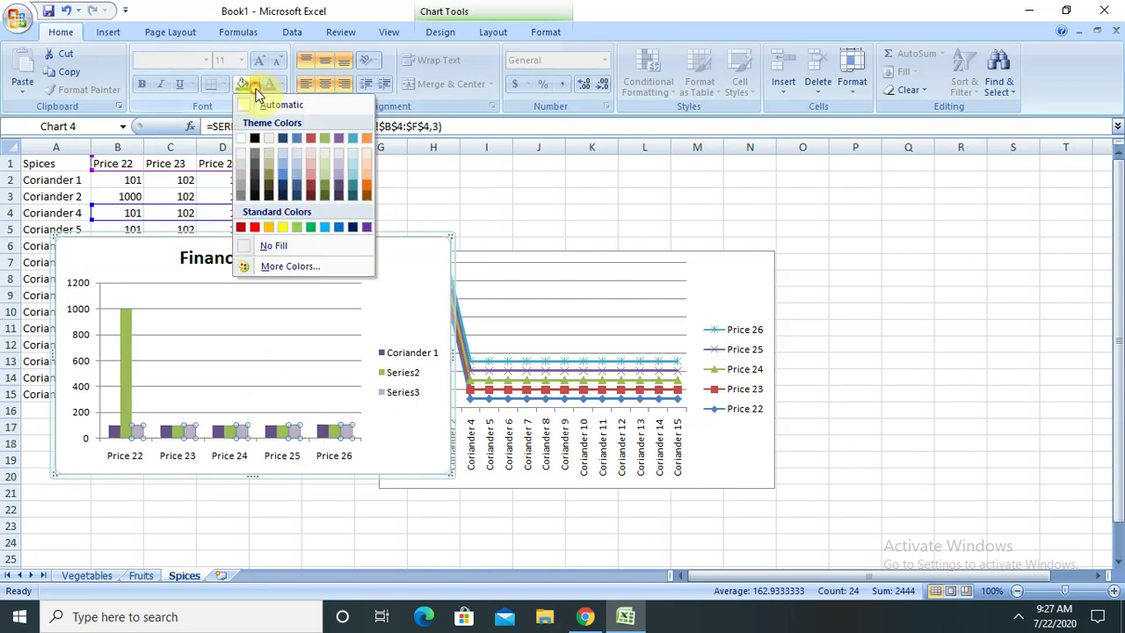
{"action": "left_click", "coordinate": [363, 139]}
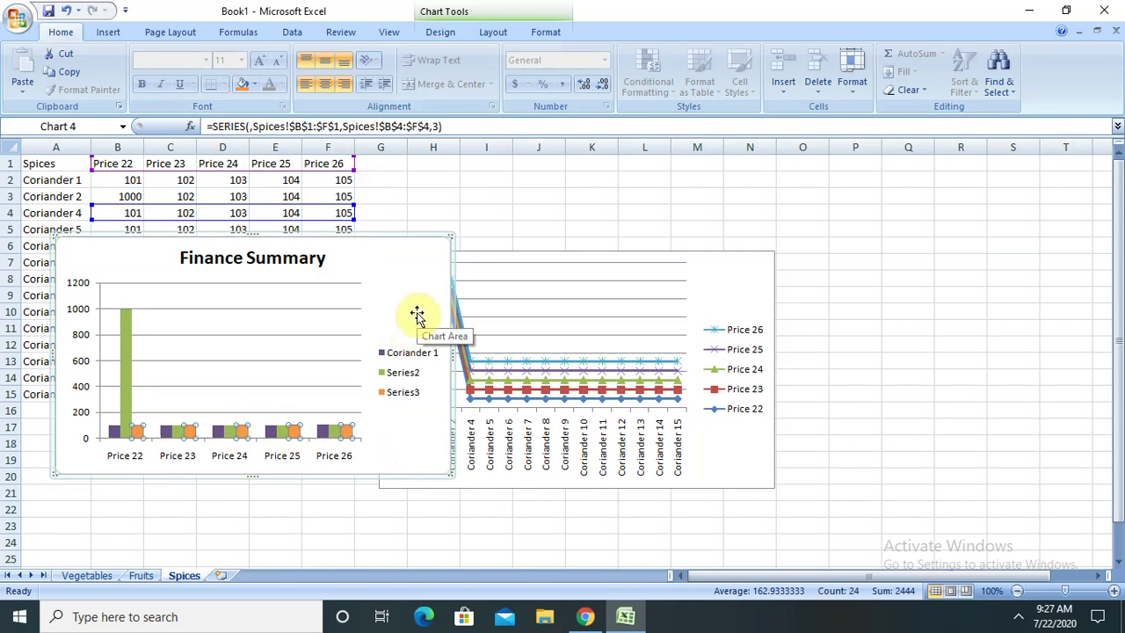
Select the chart's vertical axis, legend, title and green Series2 bars in turn
{"action": "left_click", "coordinate": [71, 294]}
{"action": "left_click", "coordinate": [391, 357]}
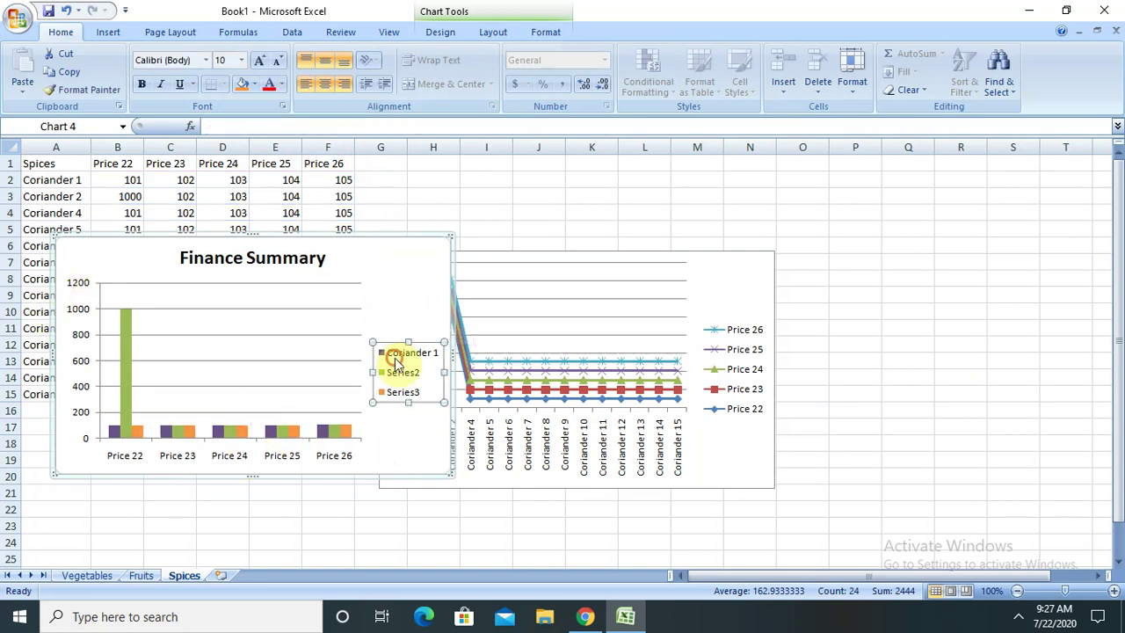
{"action": "left_click", "coordinate": [178, 259]}
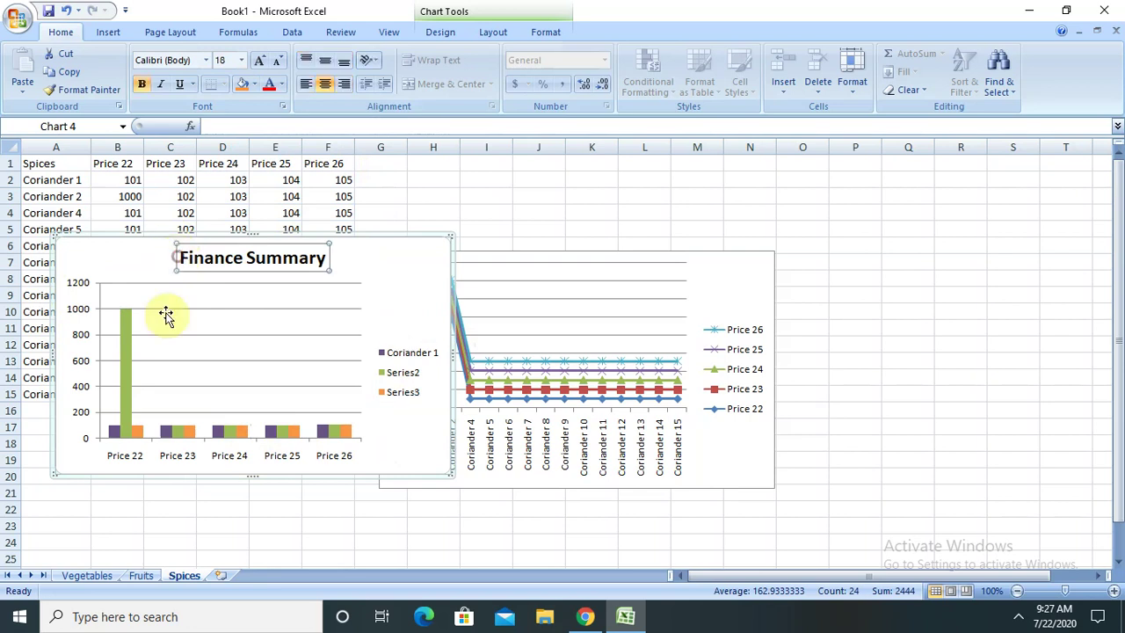
{"action": "left_click", "coordinate": [128, 378]}
{"action": "left_click", "coordinate": [397, 260]}
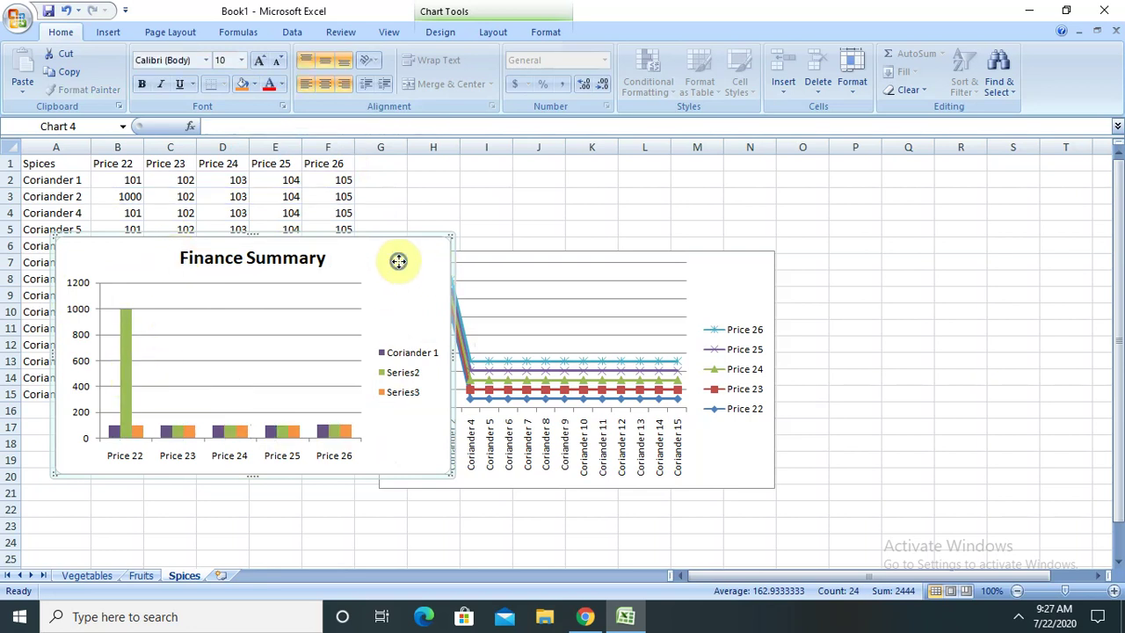
{"action": "right_click", "coordinate": [401, 260]}
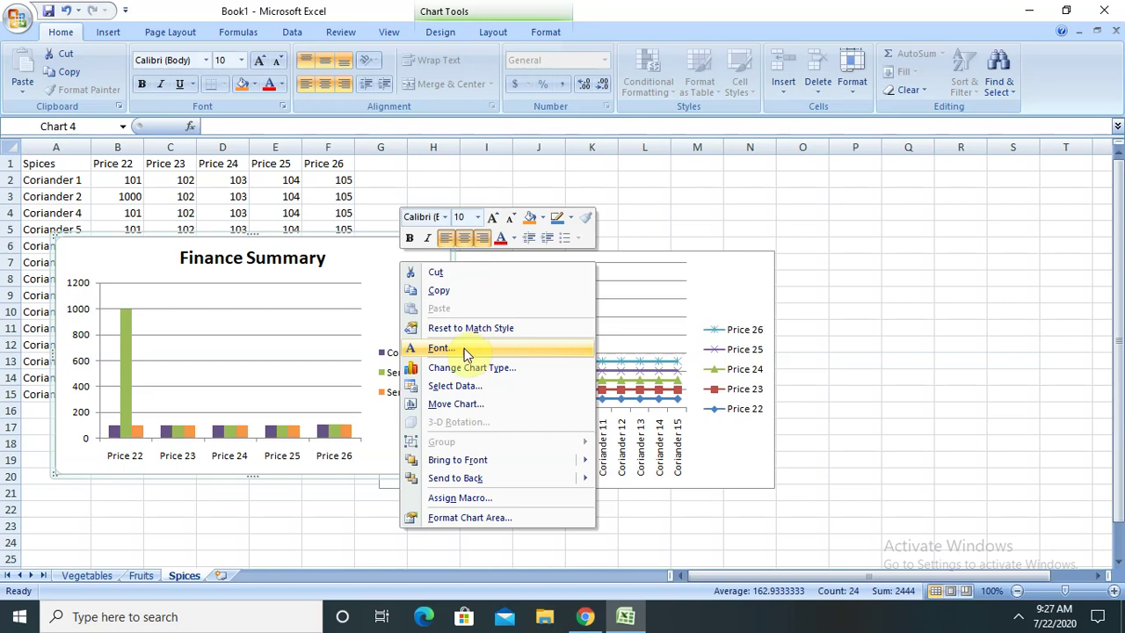
{"action": "left_click", "coordinate": [460, 389]}
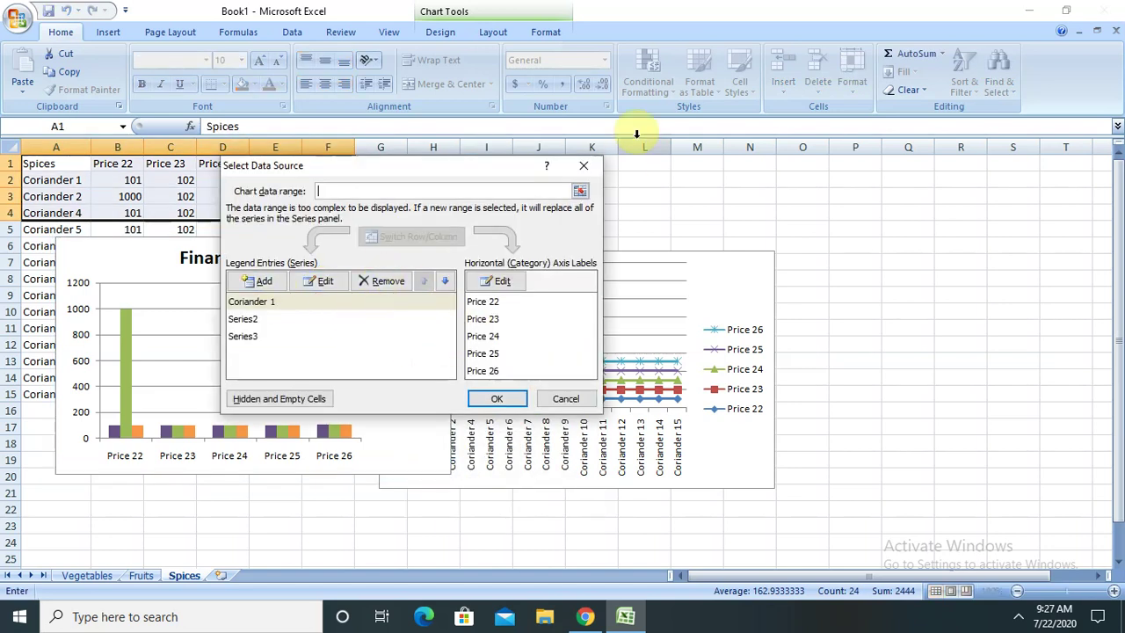
{"action": "left_click", "coordinate": [580, 167]}
{"action": "left_click", "coordinate": [666, 318]}
{"action": "right_click", "coordinate": [731, 279]}
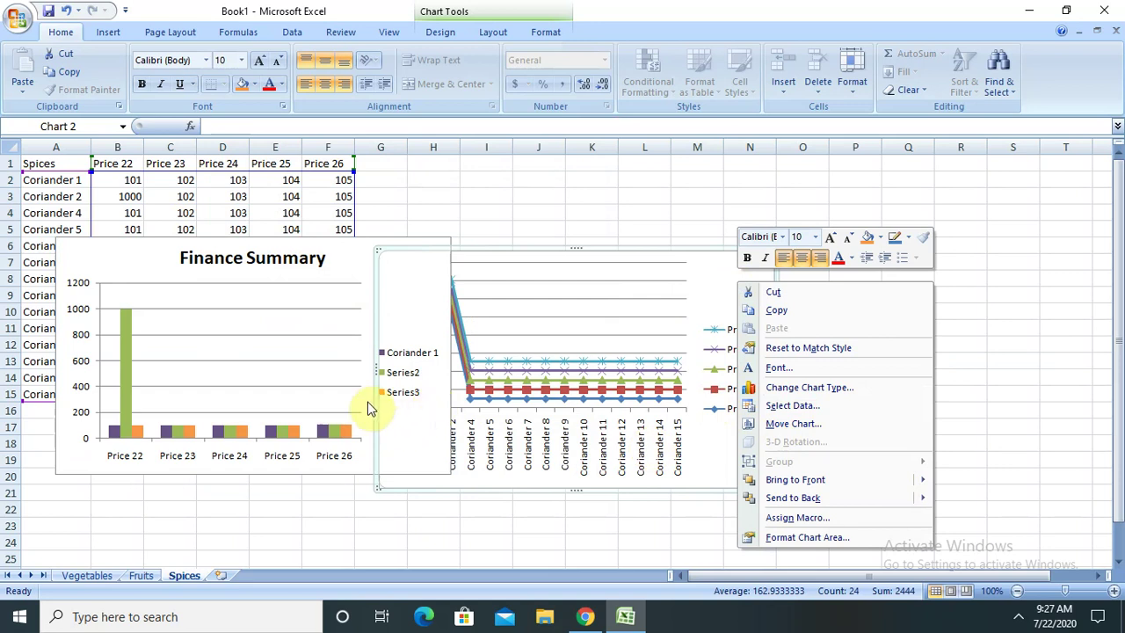
{"action": "left_click", "coordinate": [826, 405]}
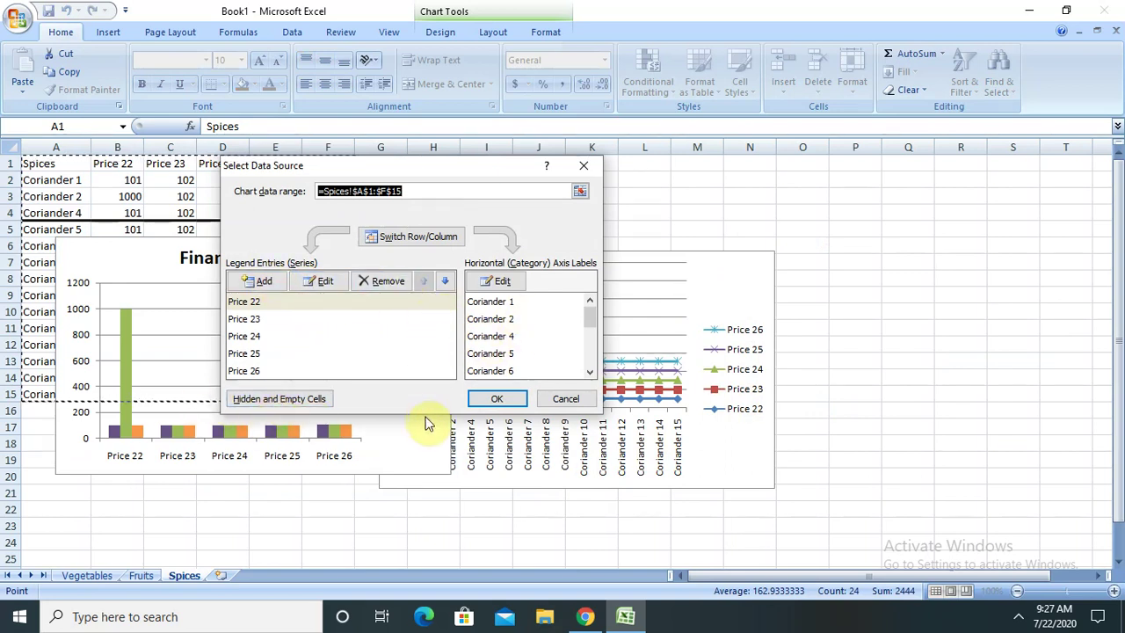
{"action": "left_click", "coordinate": [496, 398]}
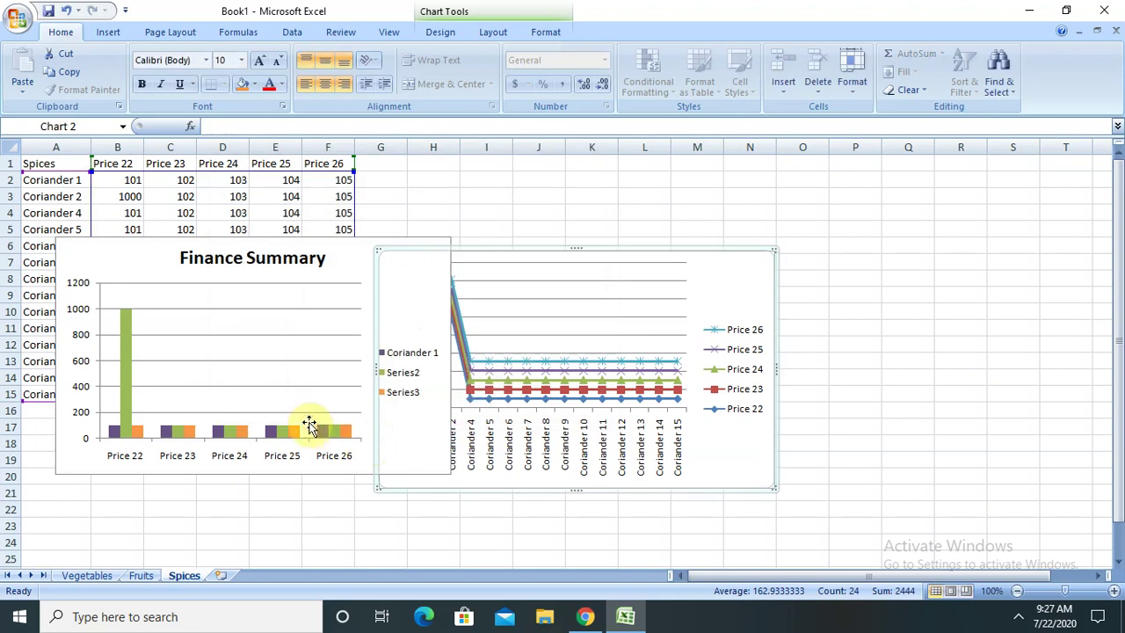
{"action": "left_click", "coordinate": [303, 424]}
Review the plot area's border colour, border style and shadow settings, keeping a single-line border
{"action": "right_click", "coordinate": [185, 406]}
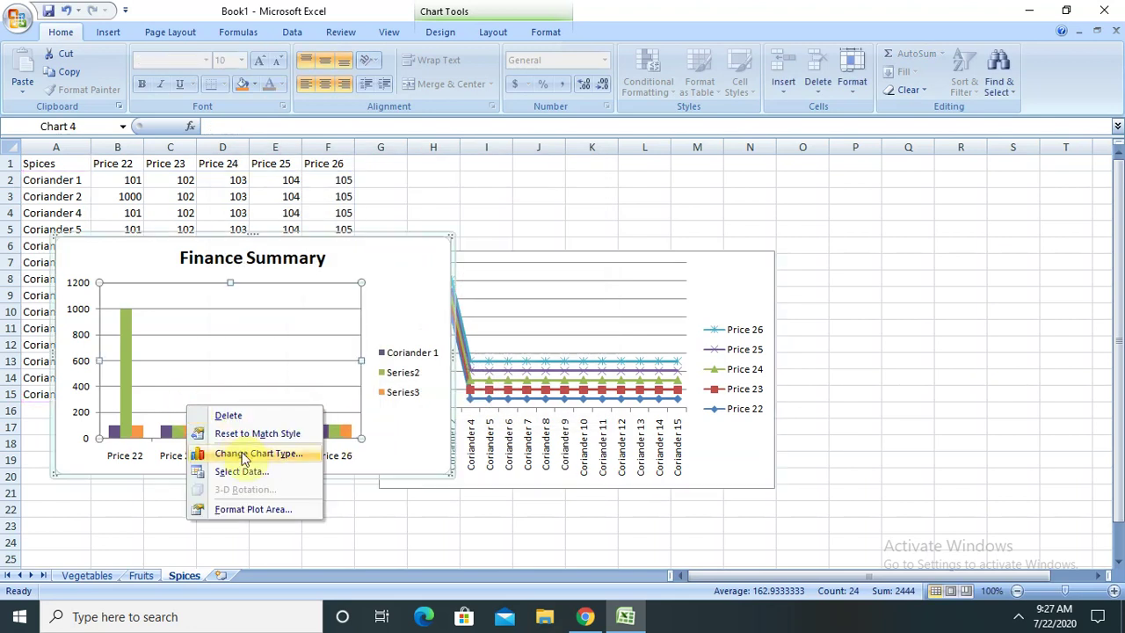
{"action": "left_click", "coordinate": [247, 510]}
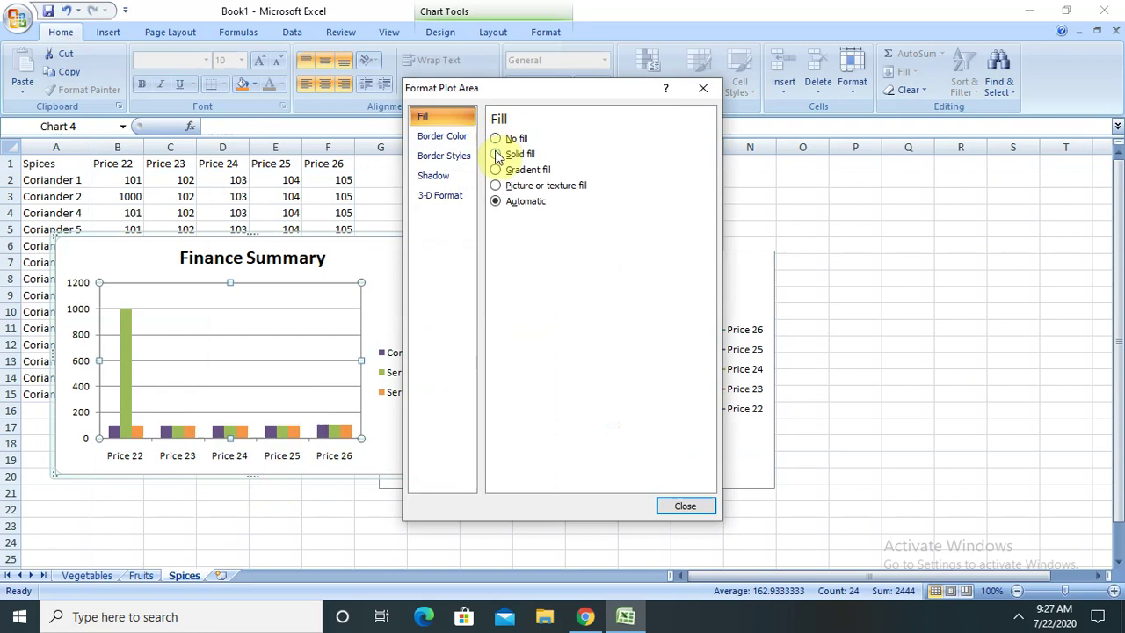
{"action": "left_click", "coordinate": [442, 138]}
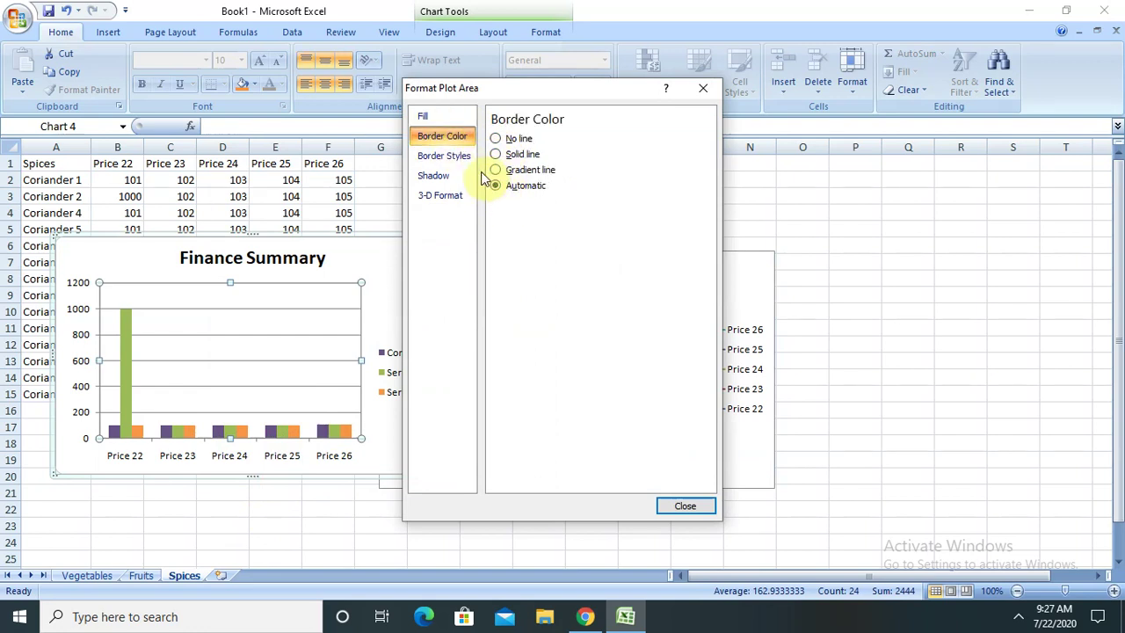
{"action": "left_click", "coordinate": [456, 157]}
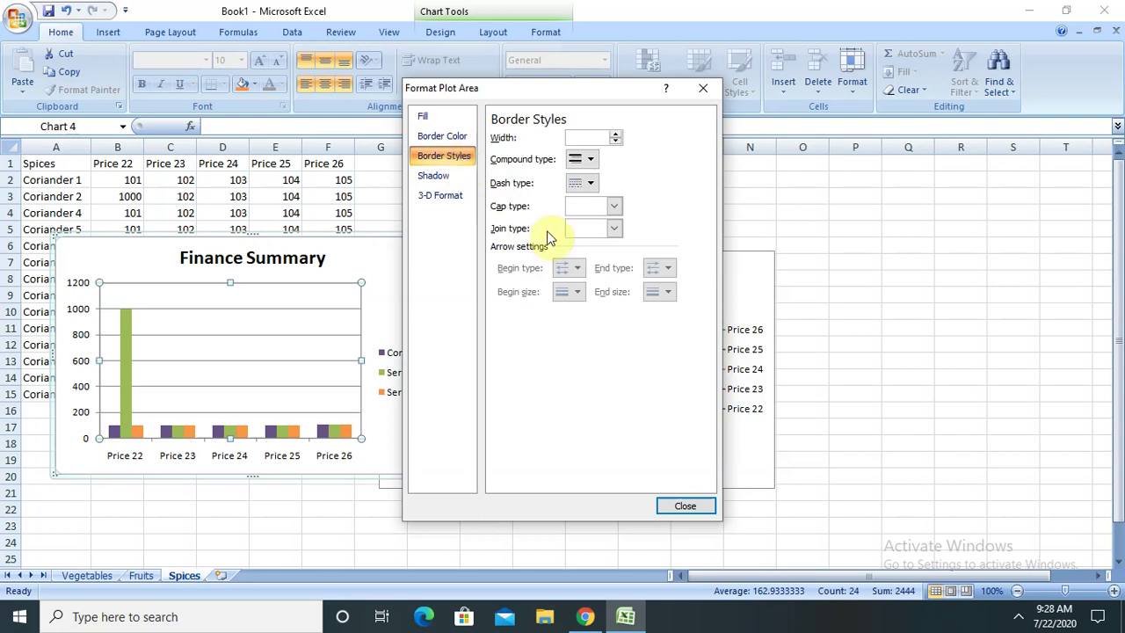
{"action": "left_click", "coordinate": [589, 162]}
{"action": "left_click", "coordinate": [602, 181]}
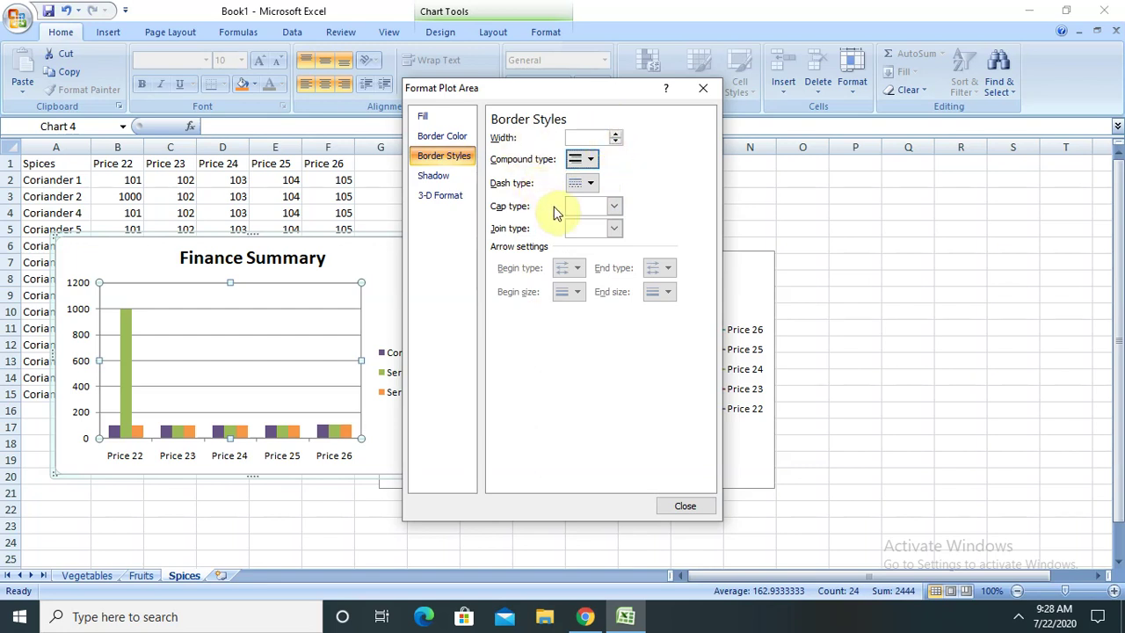
{"action": "left_click", "coordinate": [456, 180]}
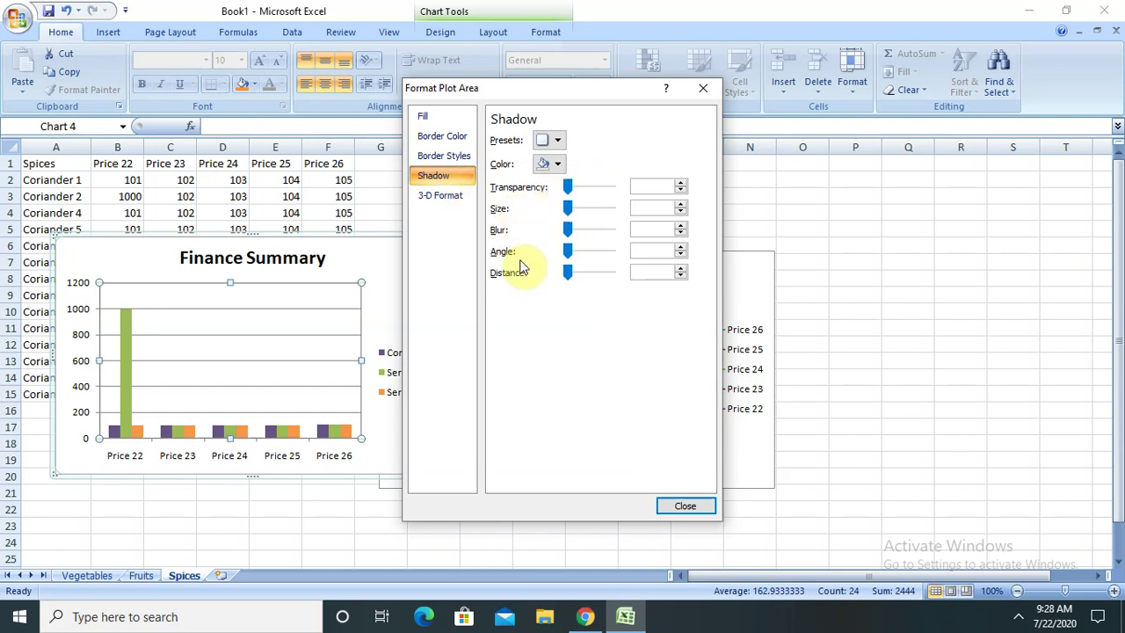
{"action": "left_click", "coordinate": [685, 506]}
Move the Finance Summary chart to the sheet's right side, partly over the line chart
{"action": "left_click", "coordinate": [378, 255]}
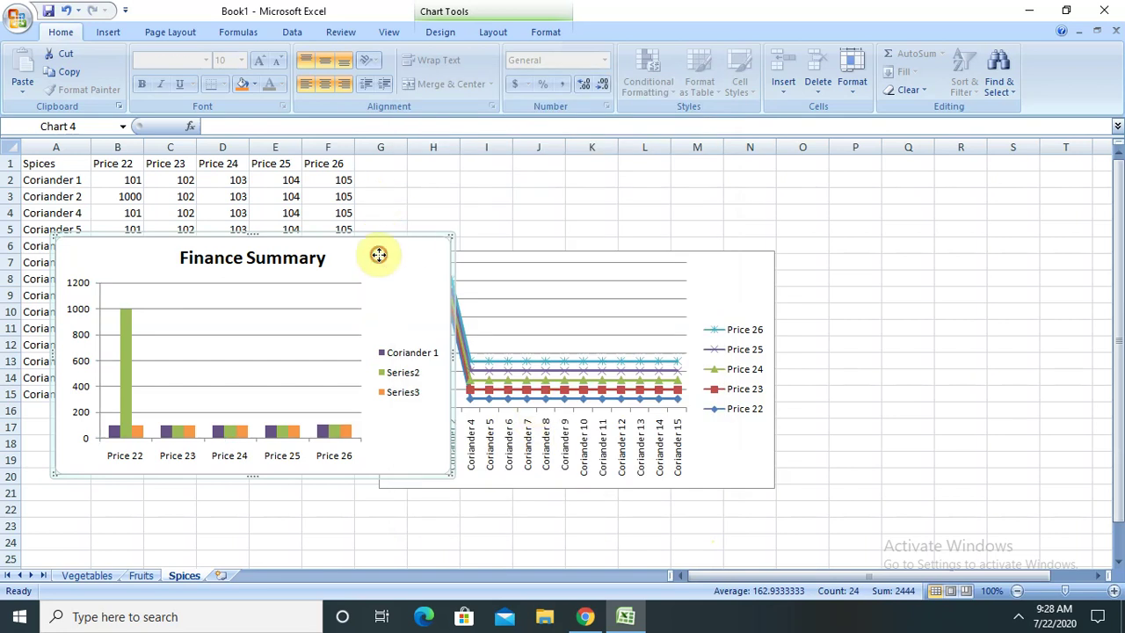
{"action": "left_click_drag", "start_coordinate": [375, 254], "coordinate": [899, 259]}
{"action": "left_click_drag", "start_coordinate": [957, 215], "coordinate": [956, 217]}
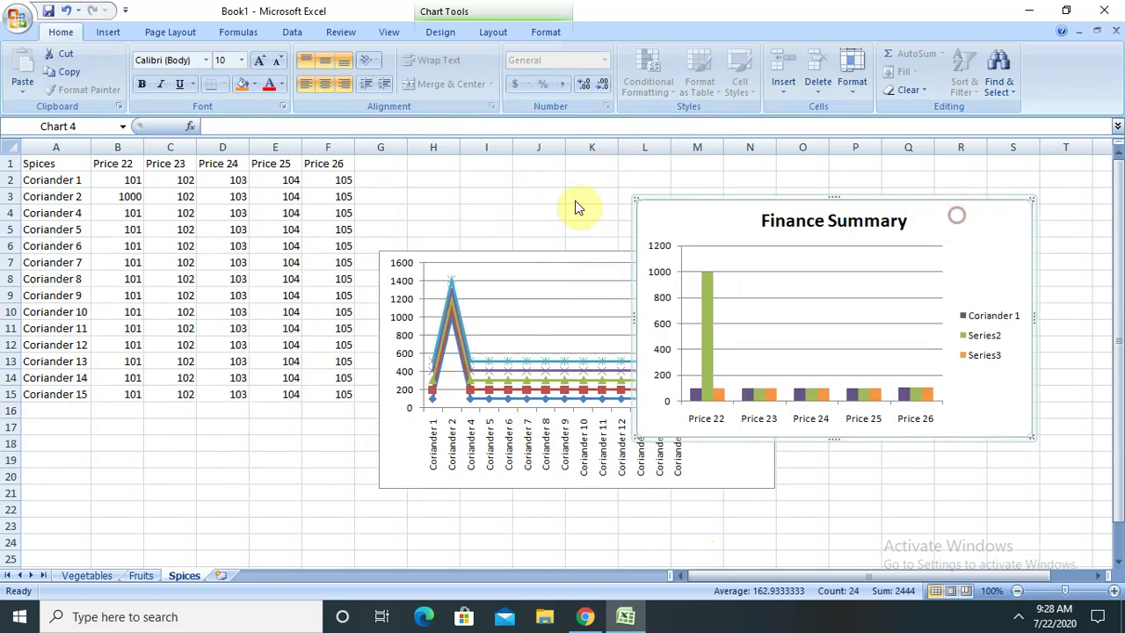
Change Finance Summary to a 2-D Stacked Area chart and move it over the lower-left table
{"action": "left_click", "coordinate": [109, 33]}
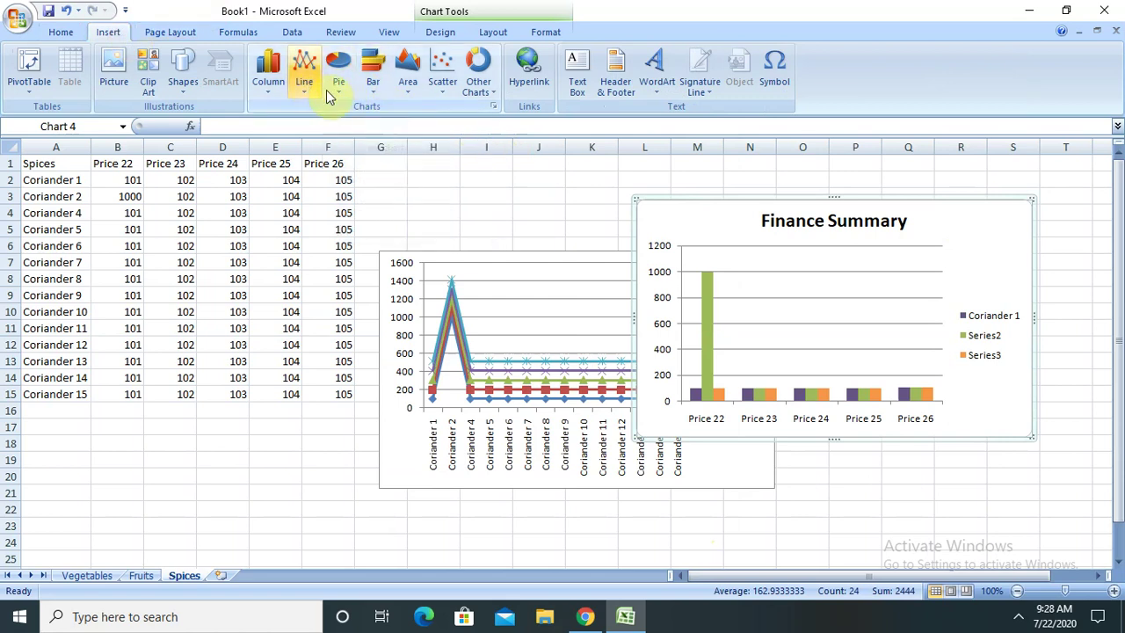
{"action": "left_click", "coordinate": [408, 88]}
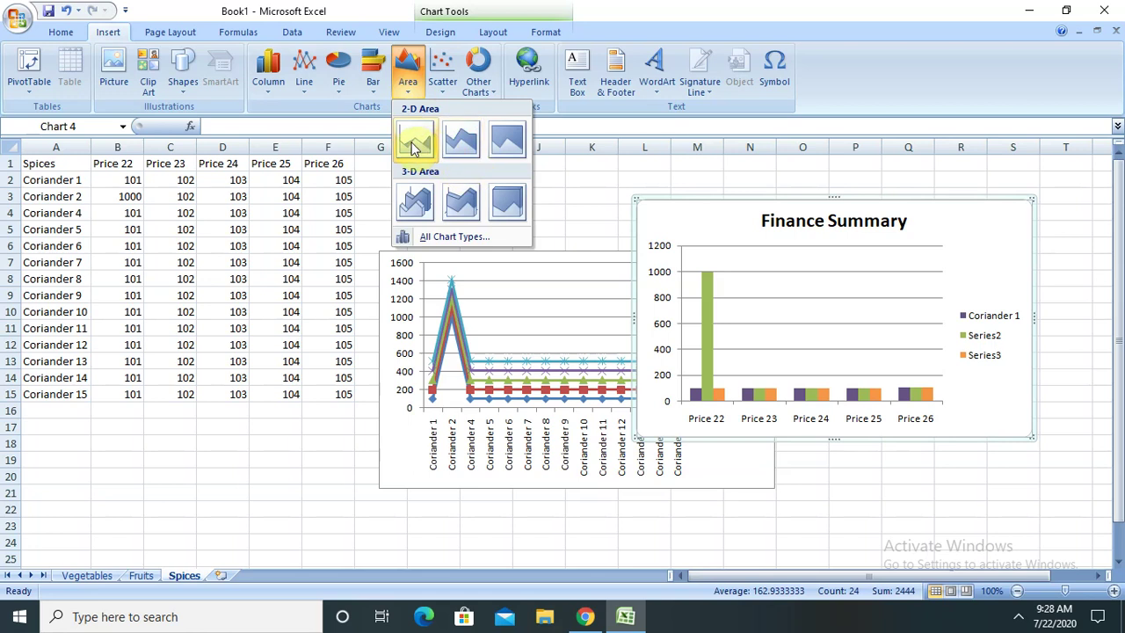
{"action": "left_click", "coordinate": [459, 150]}
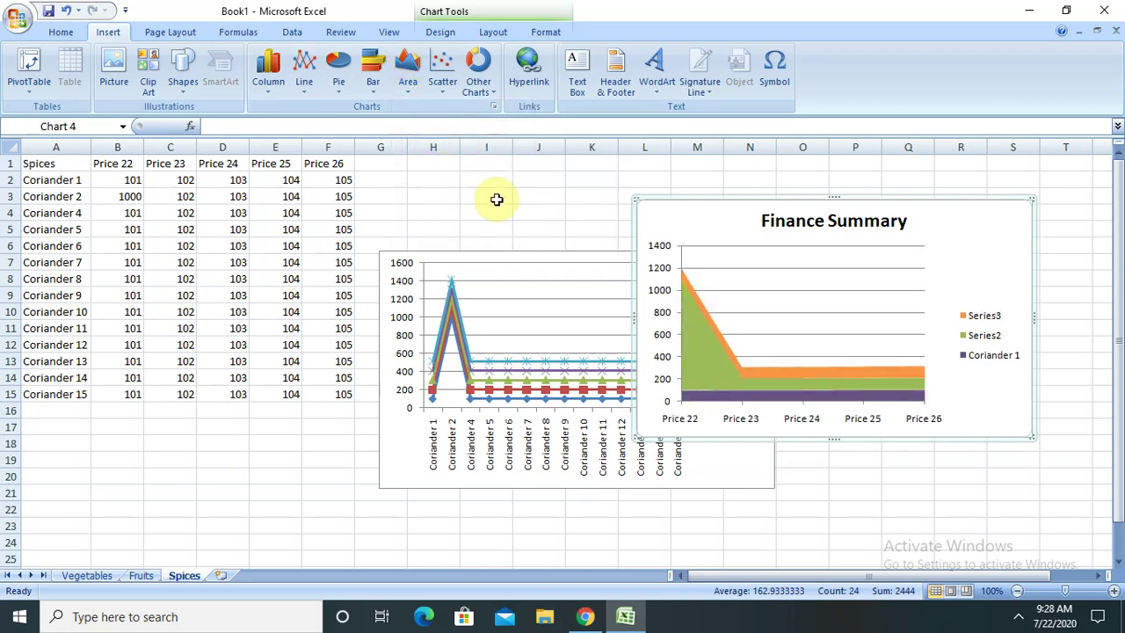
{"action": "left_click", "coordinate": [933, 233]}
{"action": "left_click_drag", "start_coordinate": [695, 351], "coordinate": [352, 337]}
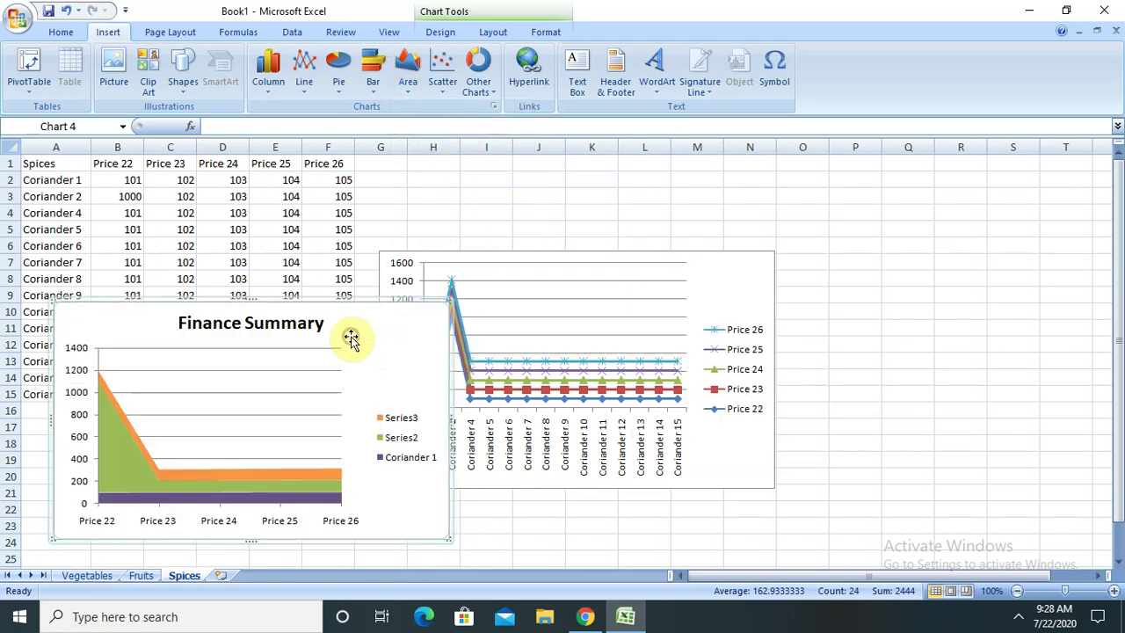
Replace the area chart's 'Finance Summary' title with 'Monsson Report'
{"action": "left_click", "coordinate": [253, 332]}
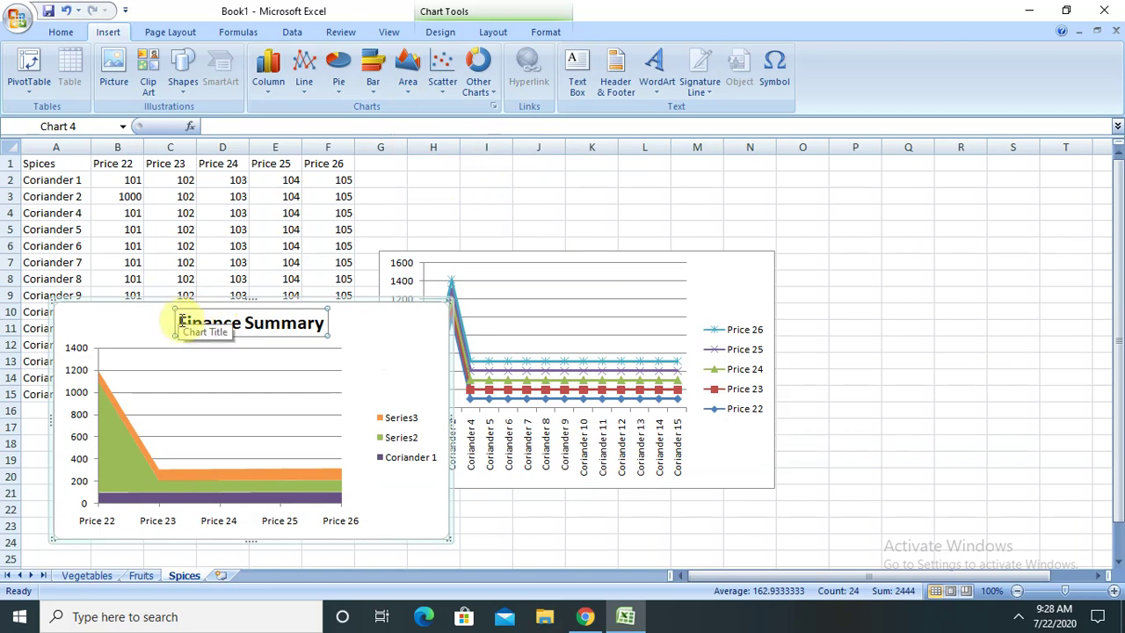
{"action": "left_click_drag", "start_coordinate": [181, 321], "coordinate": [302, 325]}
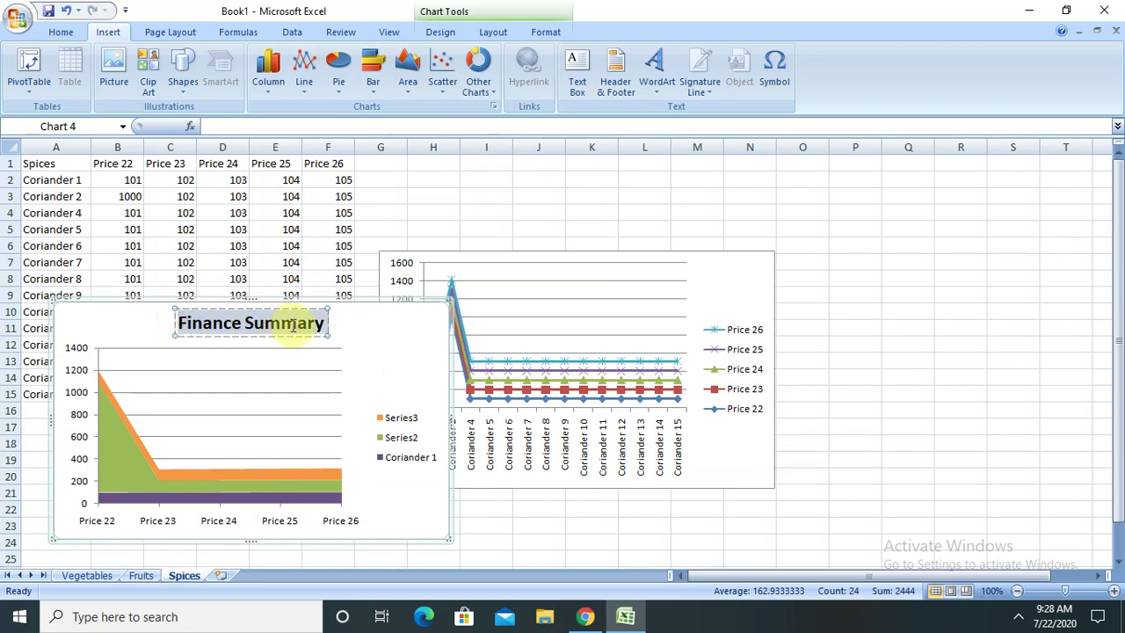
{"action": "type", "text": "M"}
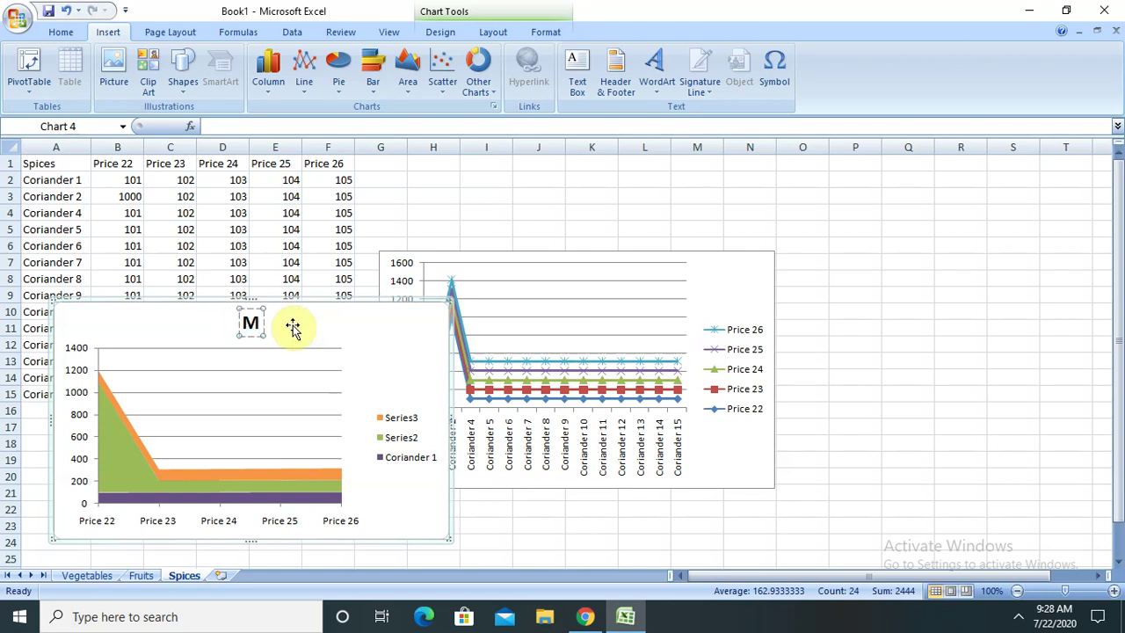
{"action": "type", "text": "onsson"}
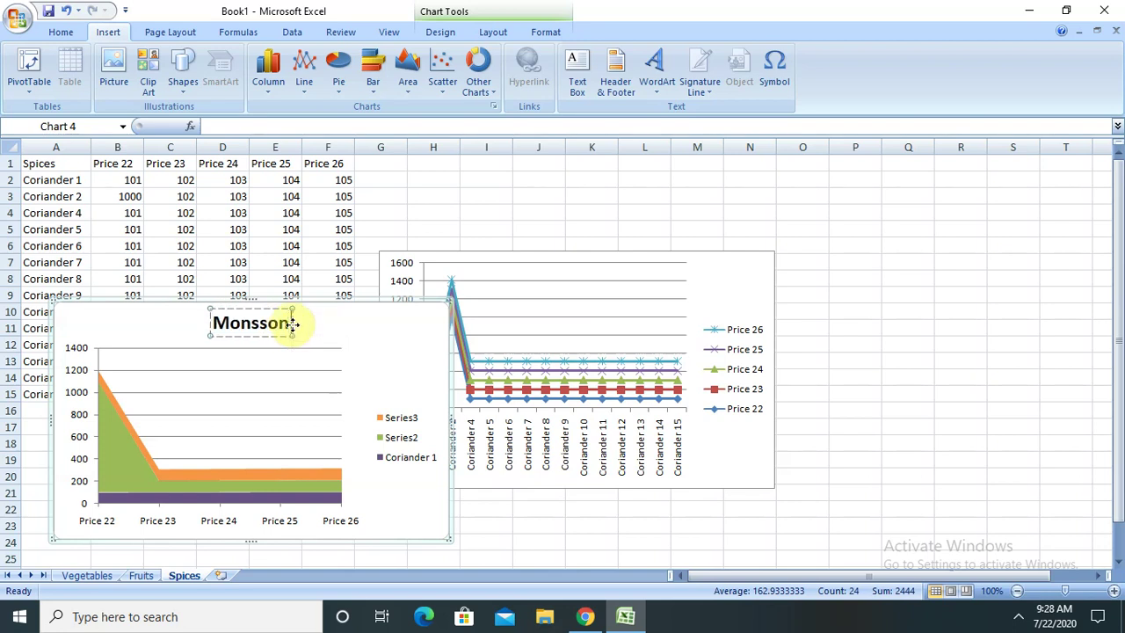
{"action": "type", "text": " Report"}
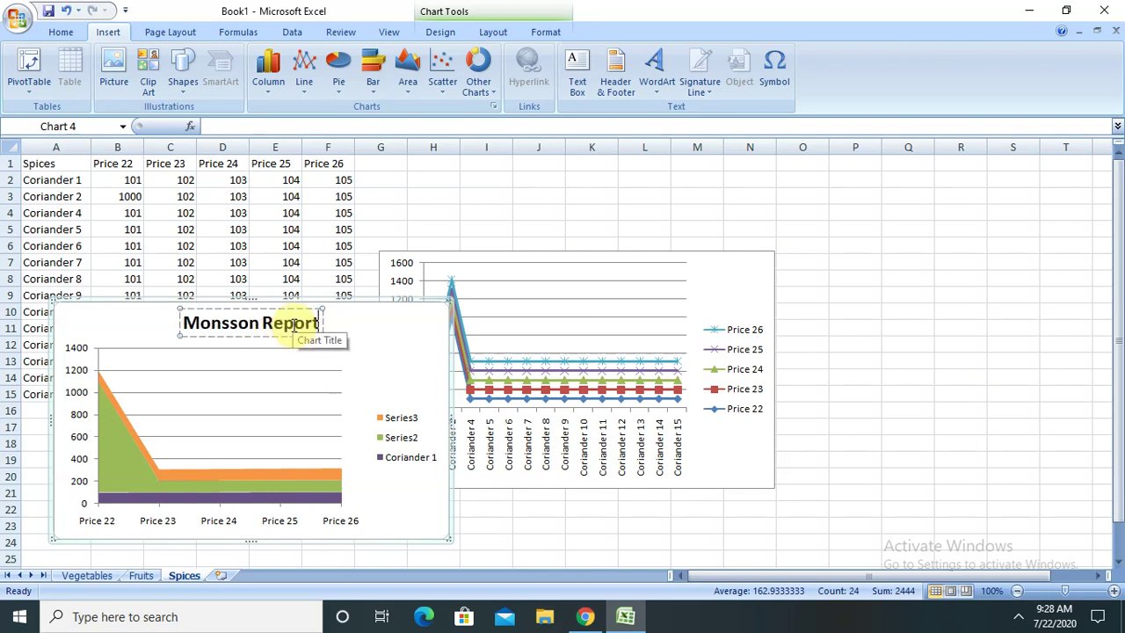
{"action": "left_click", "coordinate": [211, 520]}
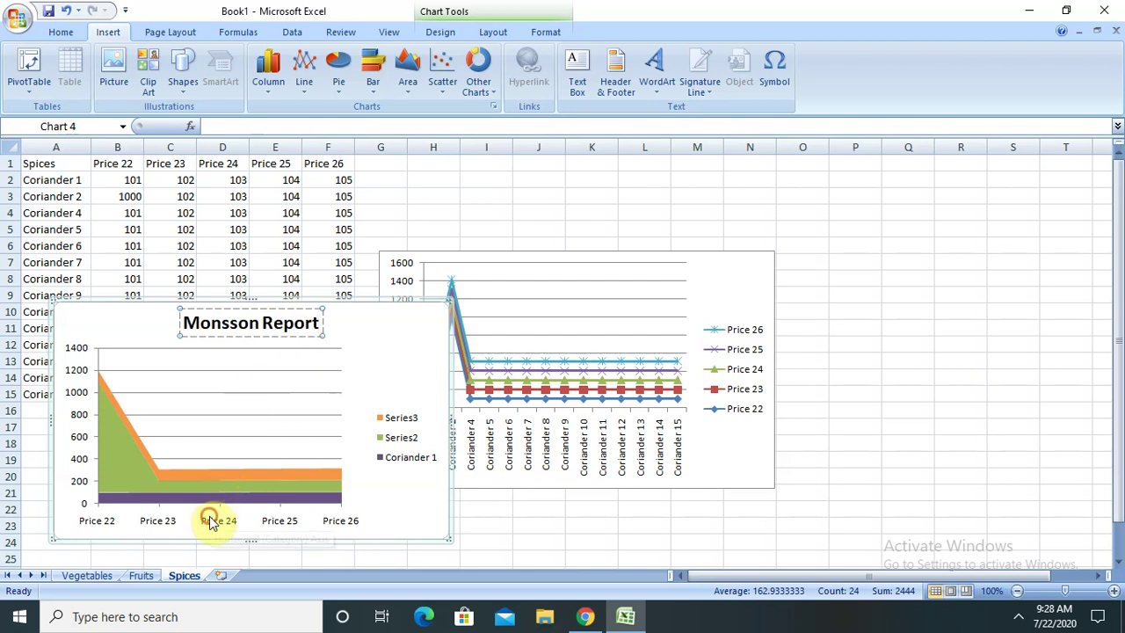
Move the Monsson Report chart up and right over the line chart, widening it leftward
{"action": "right_click", "coordinate": [400, 334]}
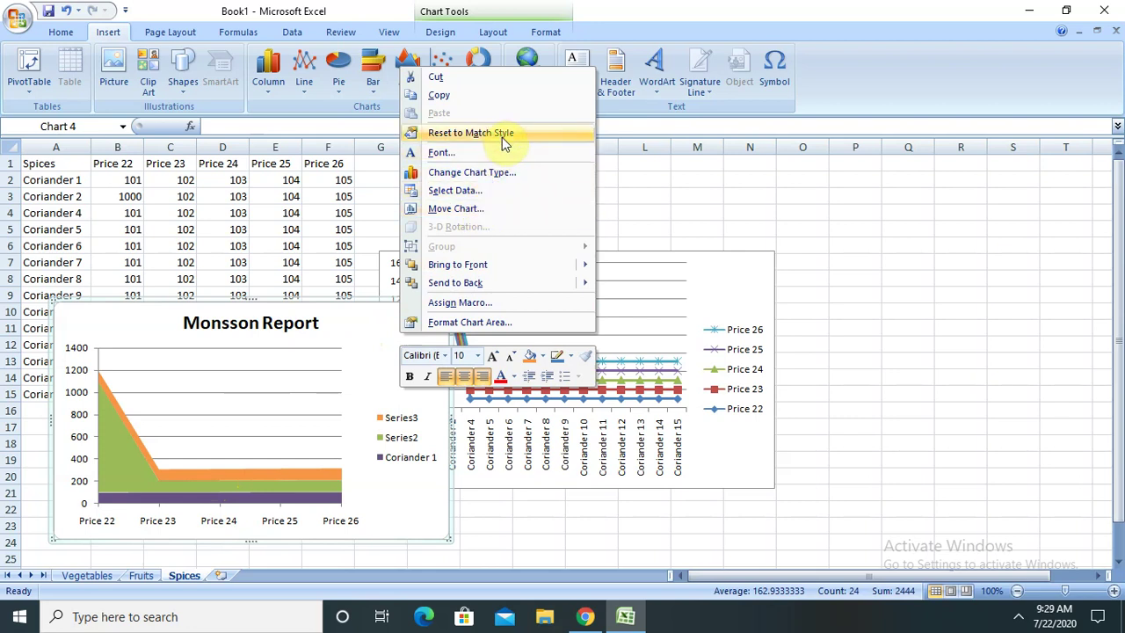
{"action": "left_click", "coordinate": [283, 361]}
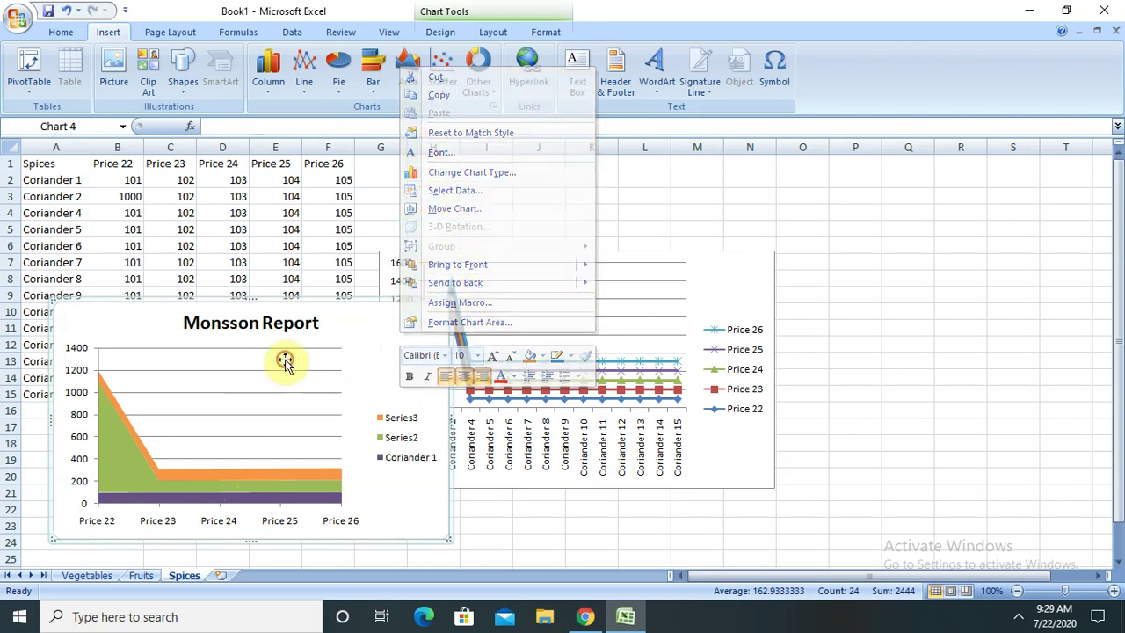
{"action": "left_click", "coordinate": [255, 363]}
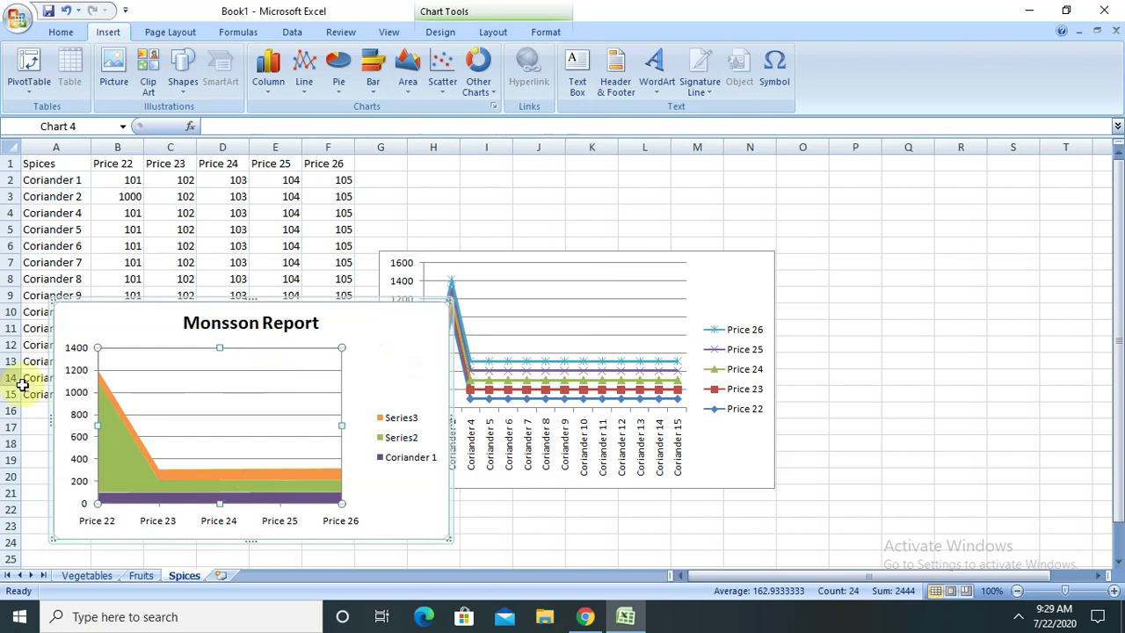
{"action": "left_click", "coordinate": [60, 378]}
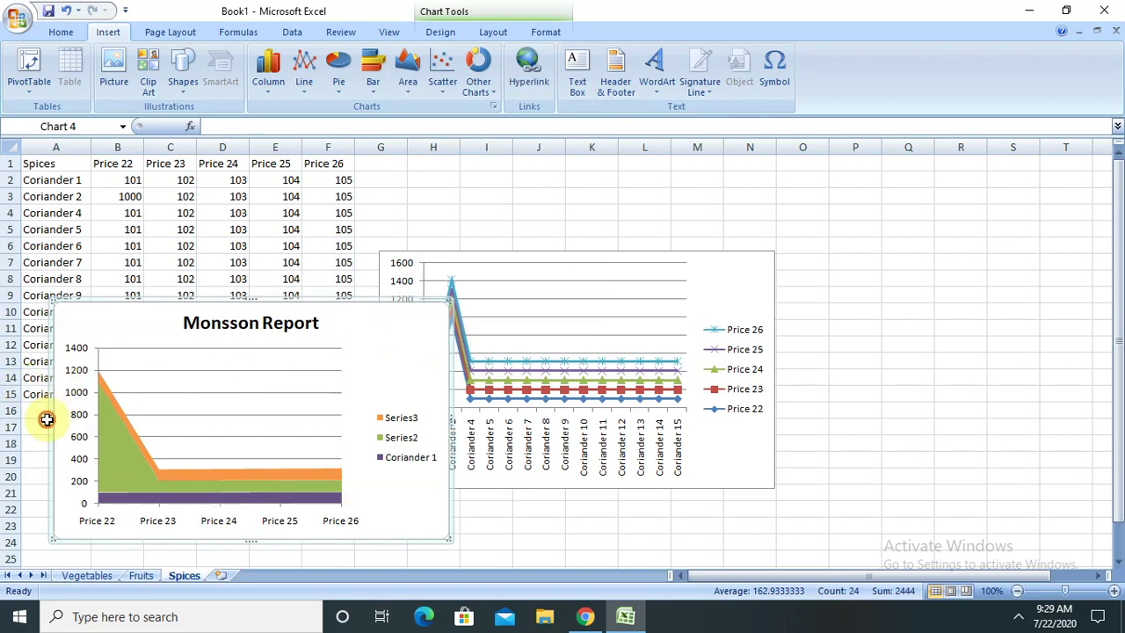
{"action": "left_click", "coordinate": [46, 419]}
{"action": "left_click", "coordinate": [234, 379]}
{"action": "left_click_drag", "start_coordinate": [416, 329], "coordinate": [615, 275]}
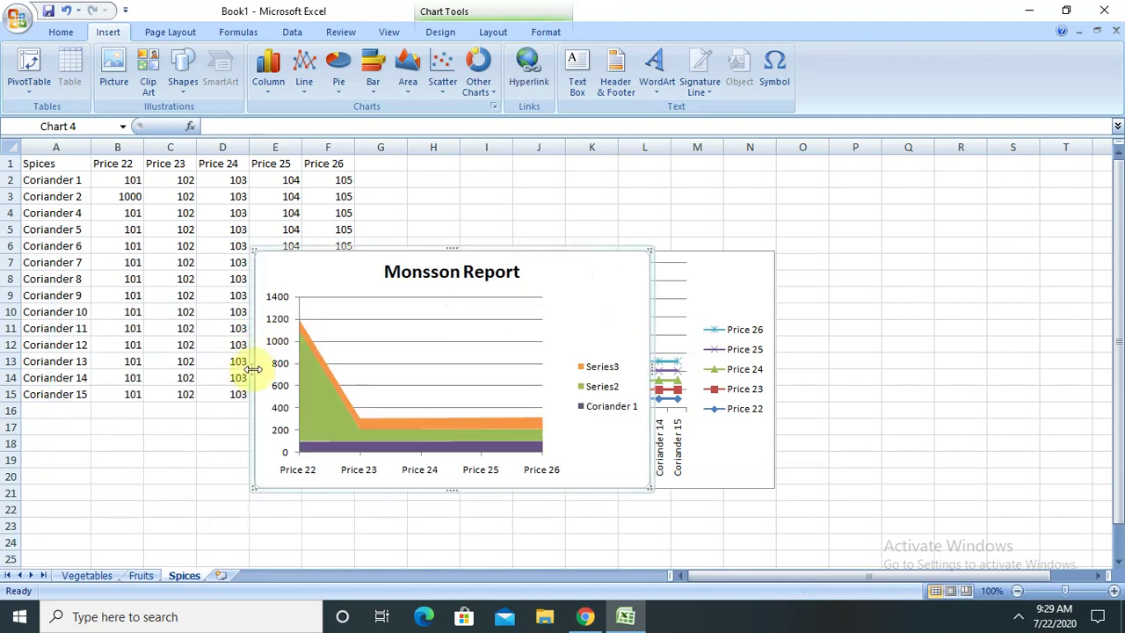
{"action": "mouse_move", "coordinate": [252, 370]}
{"action": "left_mouse_down"}
{"action": "mouse_move", "coordinate": [221, 367]}
{"action": "mouse_move", "coordinate": [235, 370]}
{"action": "left_mouse_up"}
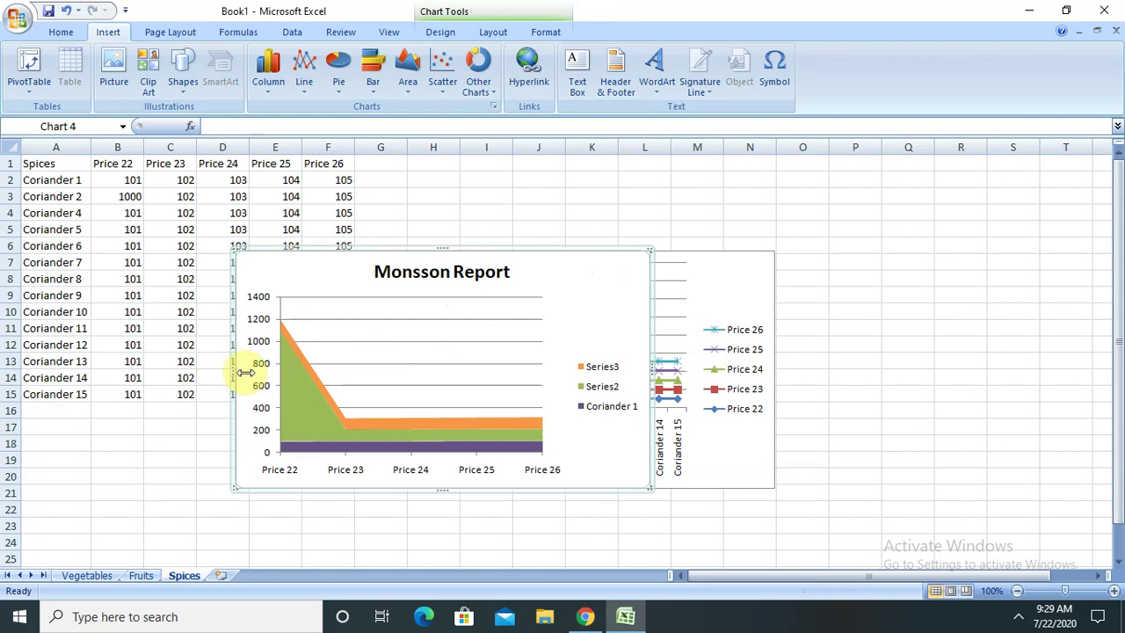
{"action": "left_click", "coordinate": [232, 371]}
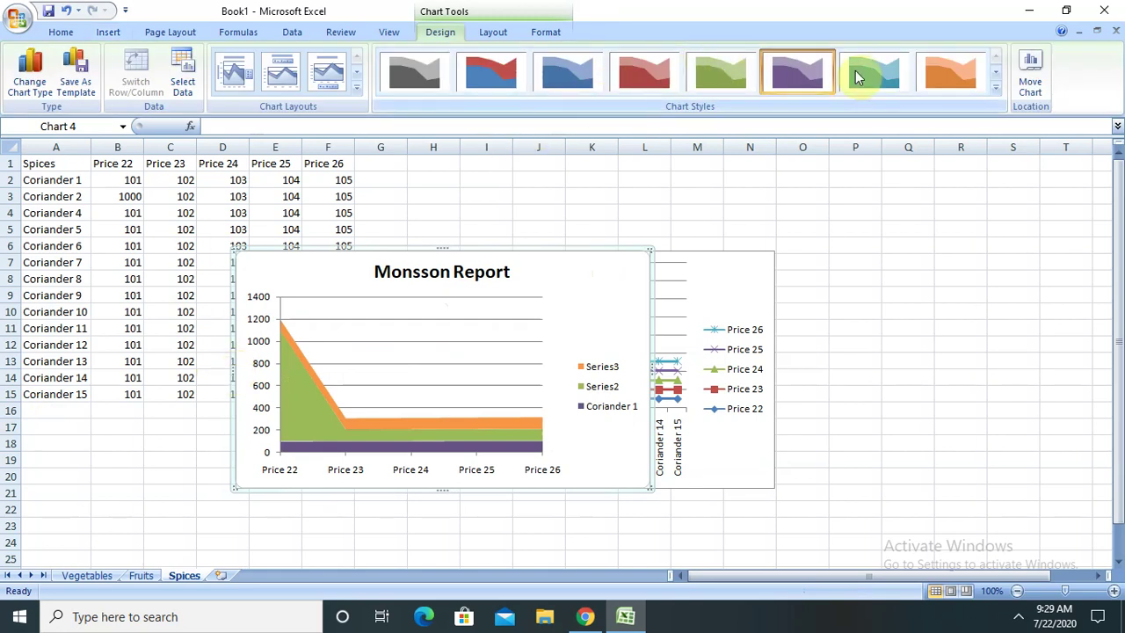
Apply the orange chart style to the Monsson Report chart
{"action": "left_click", "coordinate": [951, 69]}
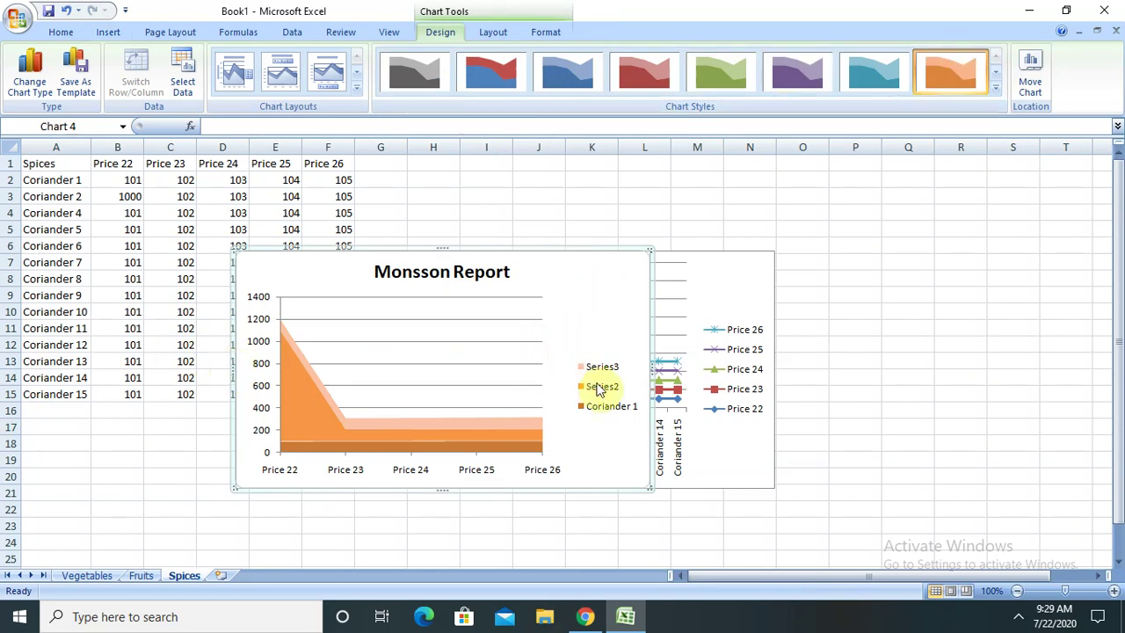
{"action": "right_click", "coordinate": [587, 290]}
{"action": "left_click", "coordinate": [419, 327]}
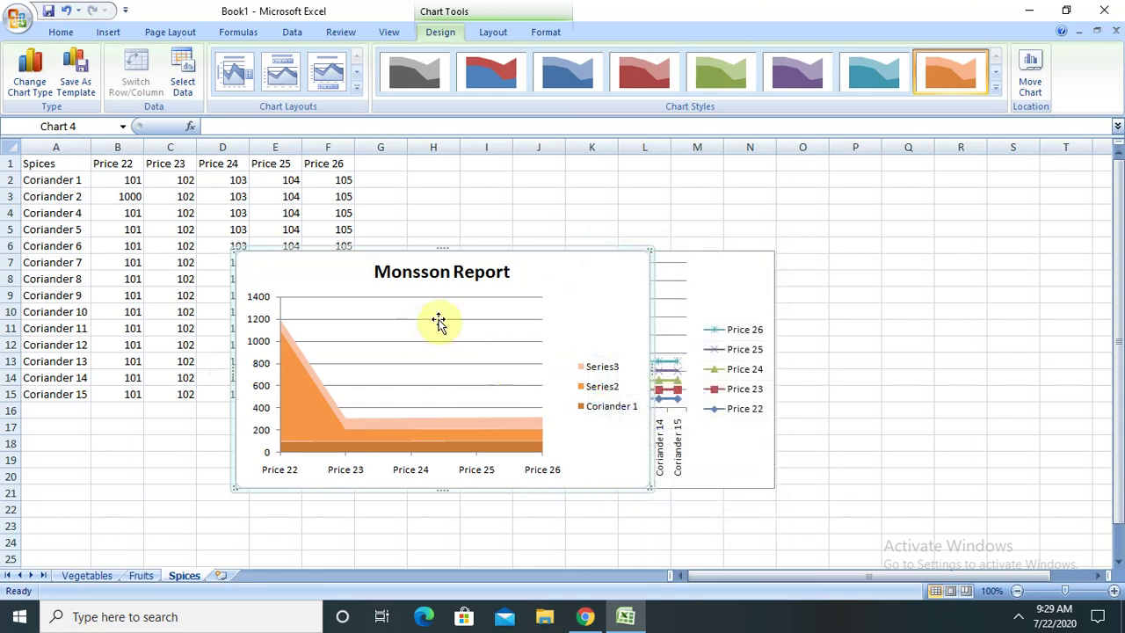
{"action": "left_click", "coordinate": [499, 299]}
{"action": "right_click", "coordinate": [499, 301]}
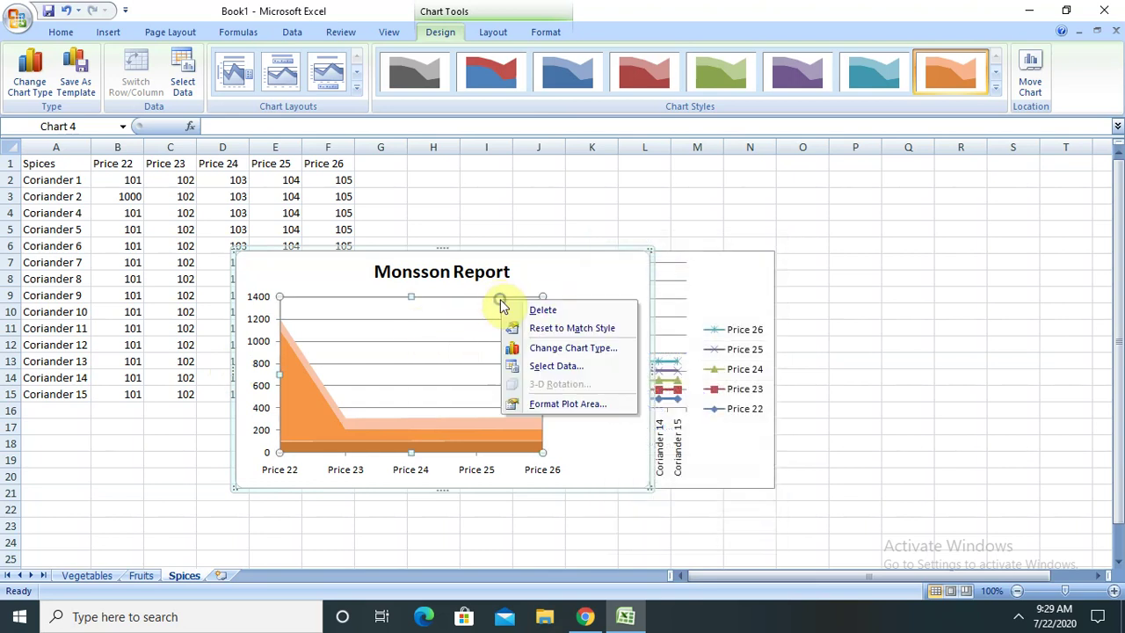
{"action": "key", "text": "Escape"}
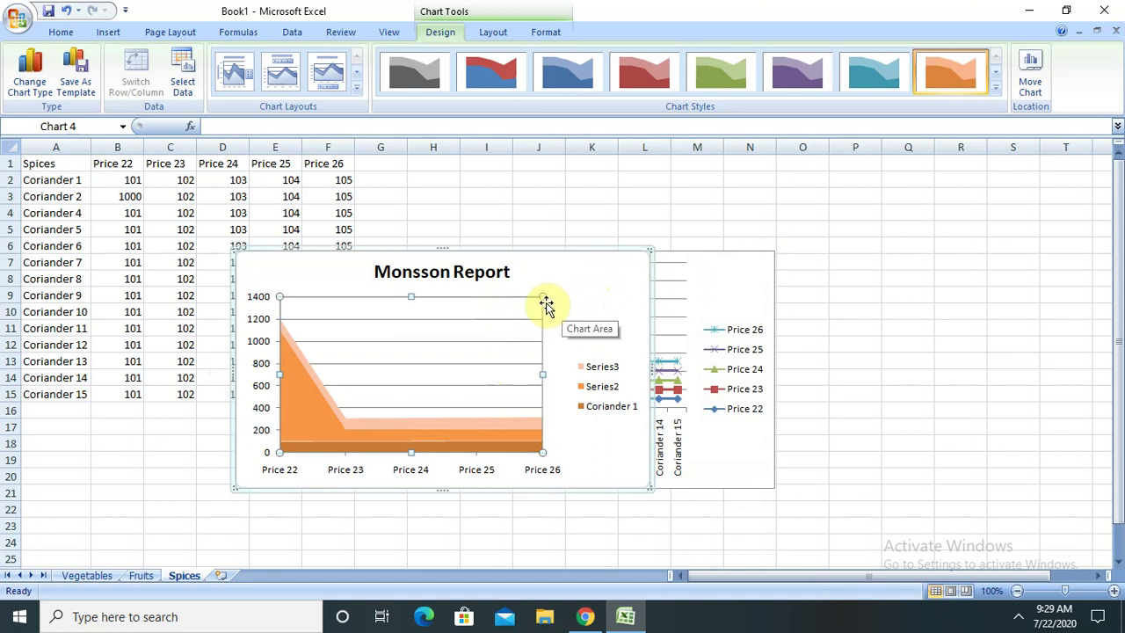
Enlarge the chart from its bottom-left corner down to about row 21
{"action": "right_click", "coordinate": [520, 308]}
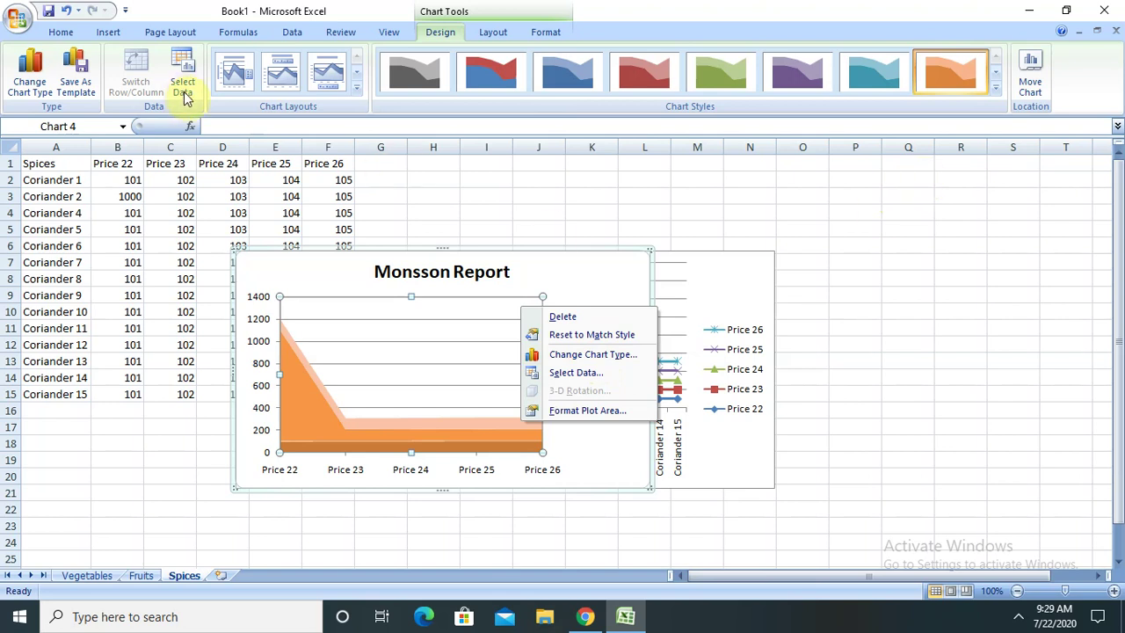
{"action": "left_click", "coordinate": [595, 281]}
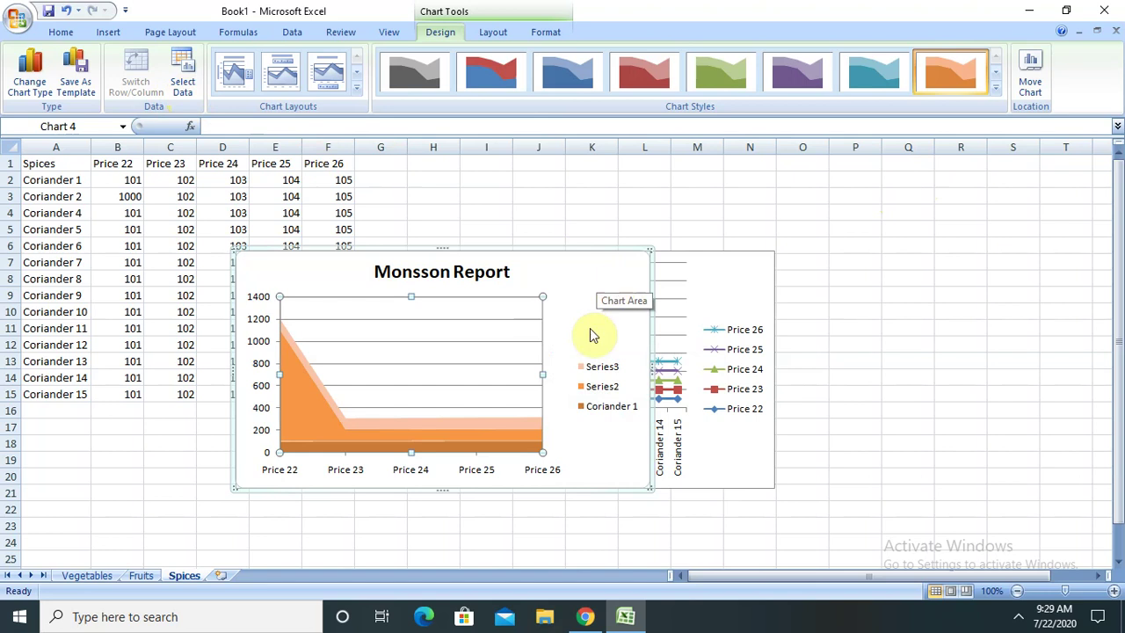
{"action": "left_click_drag", "start_coordinate": [234, 486], "coordinate": [222, 505]}
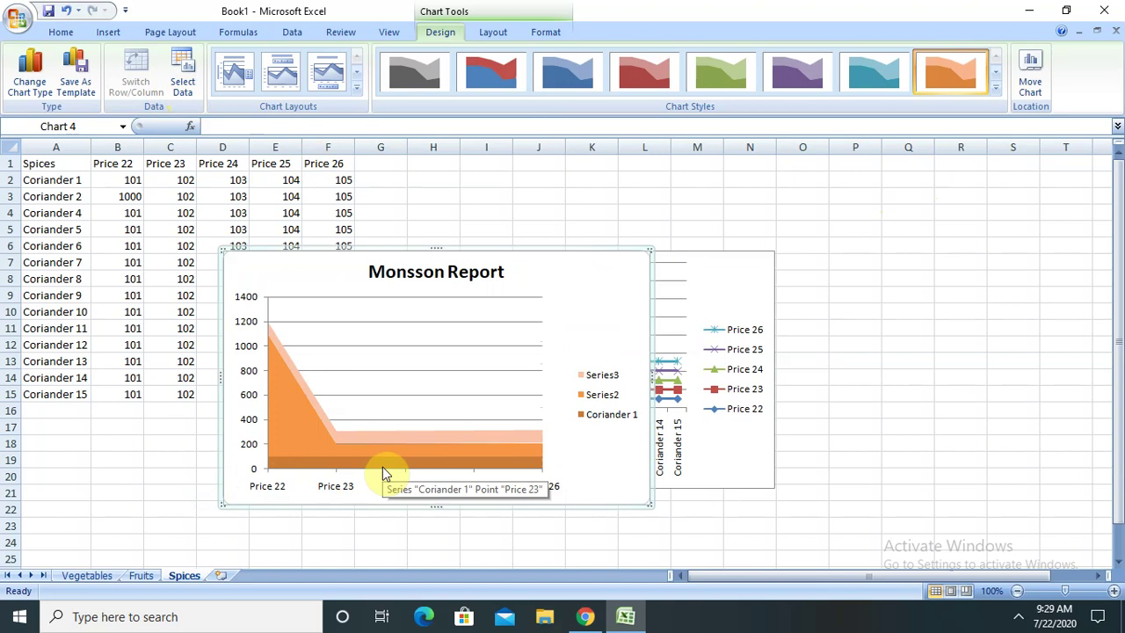
Convert the Monsson Report chart to a Scatter with only Markers chart
{"action": "left_click", "coordinate": [109, 32]}
{"action": "left_click", "coordinate": [444, 96]}
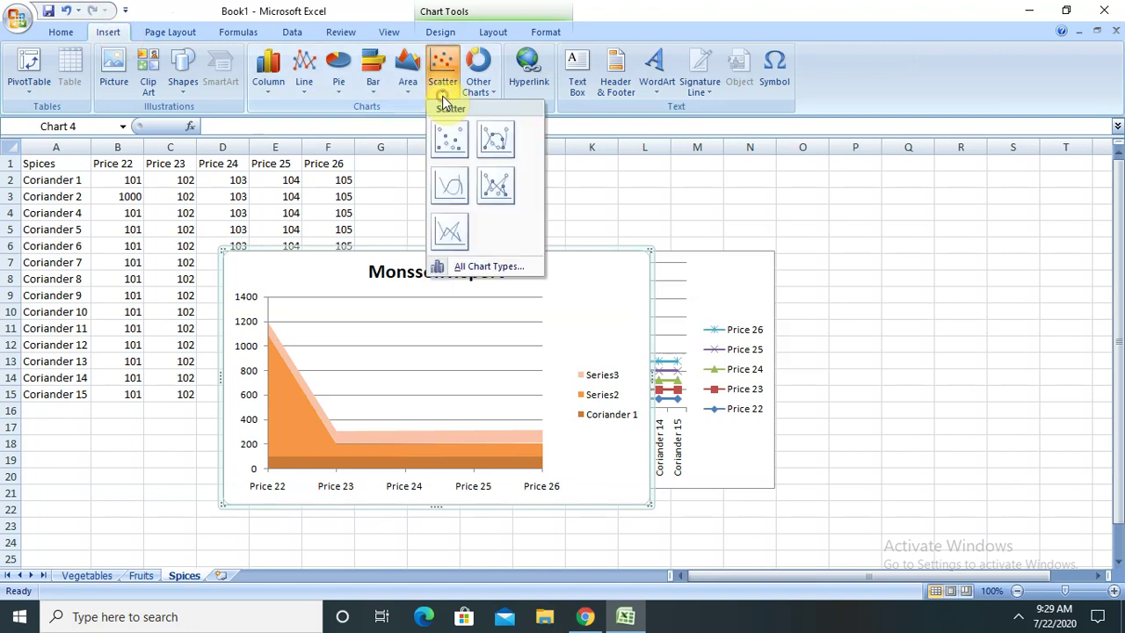
{"action": "left_click", "coordinate": [450, 141]}
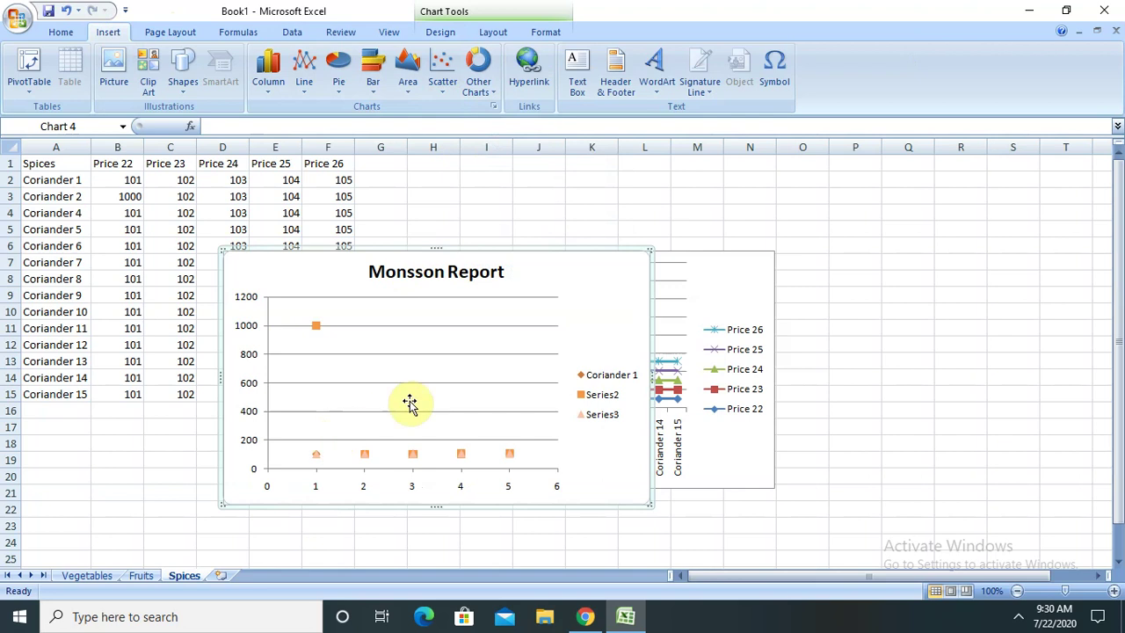
{"action": "left_click", "coordinate": [478, 79]}
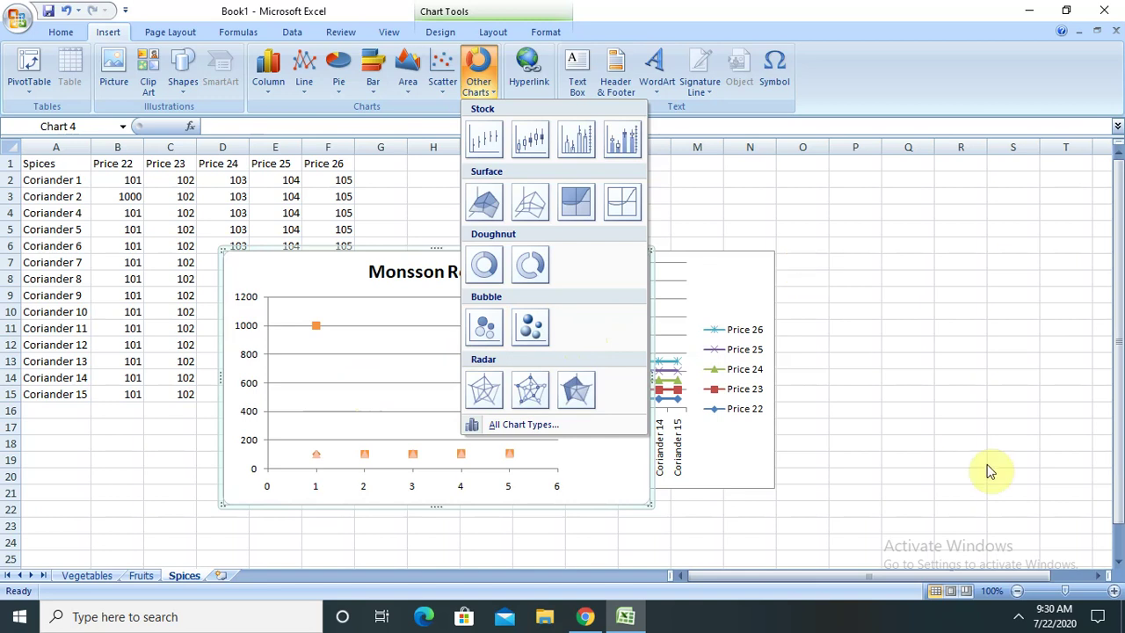
{"action": "left_click", "coordinate": [912, 405]}
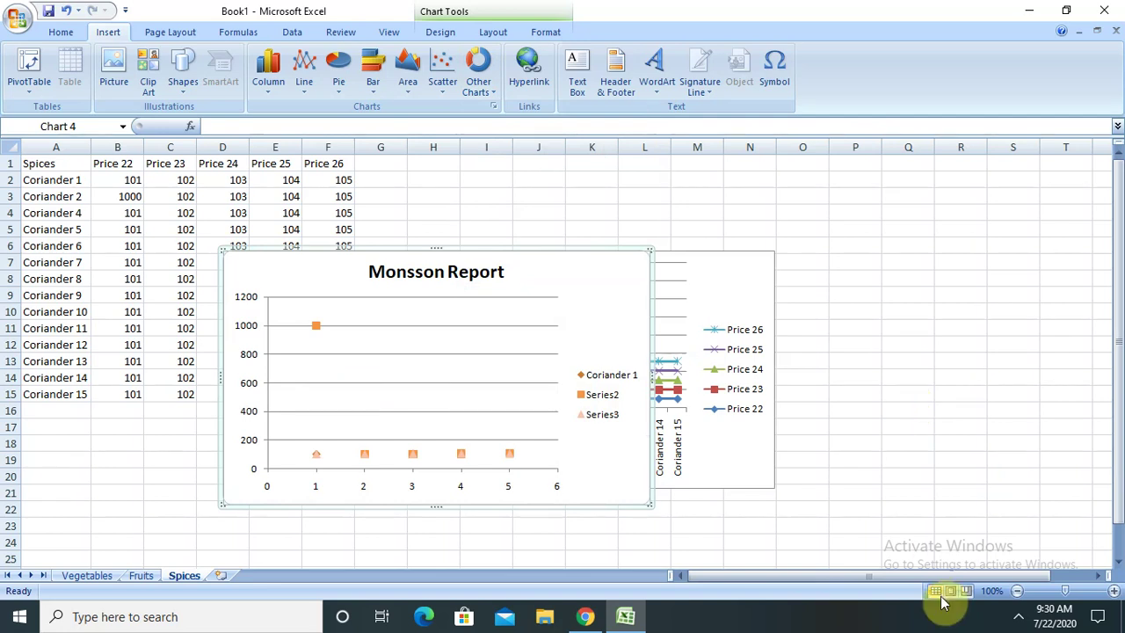
{"action": "left_click", "coordinate": [1013, 617]}
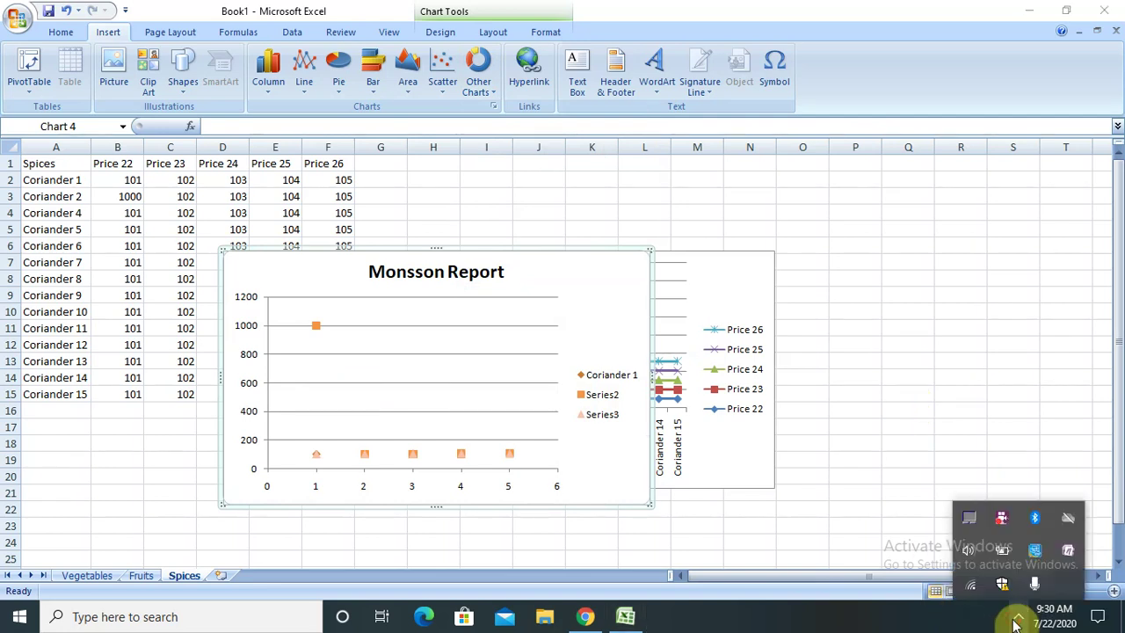